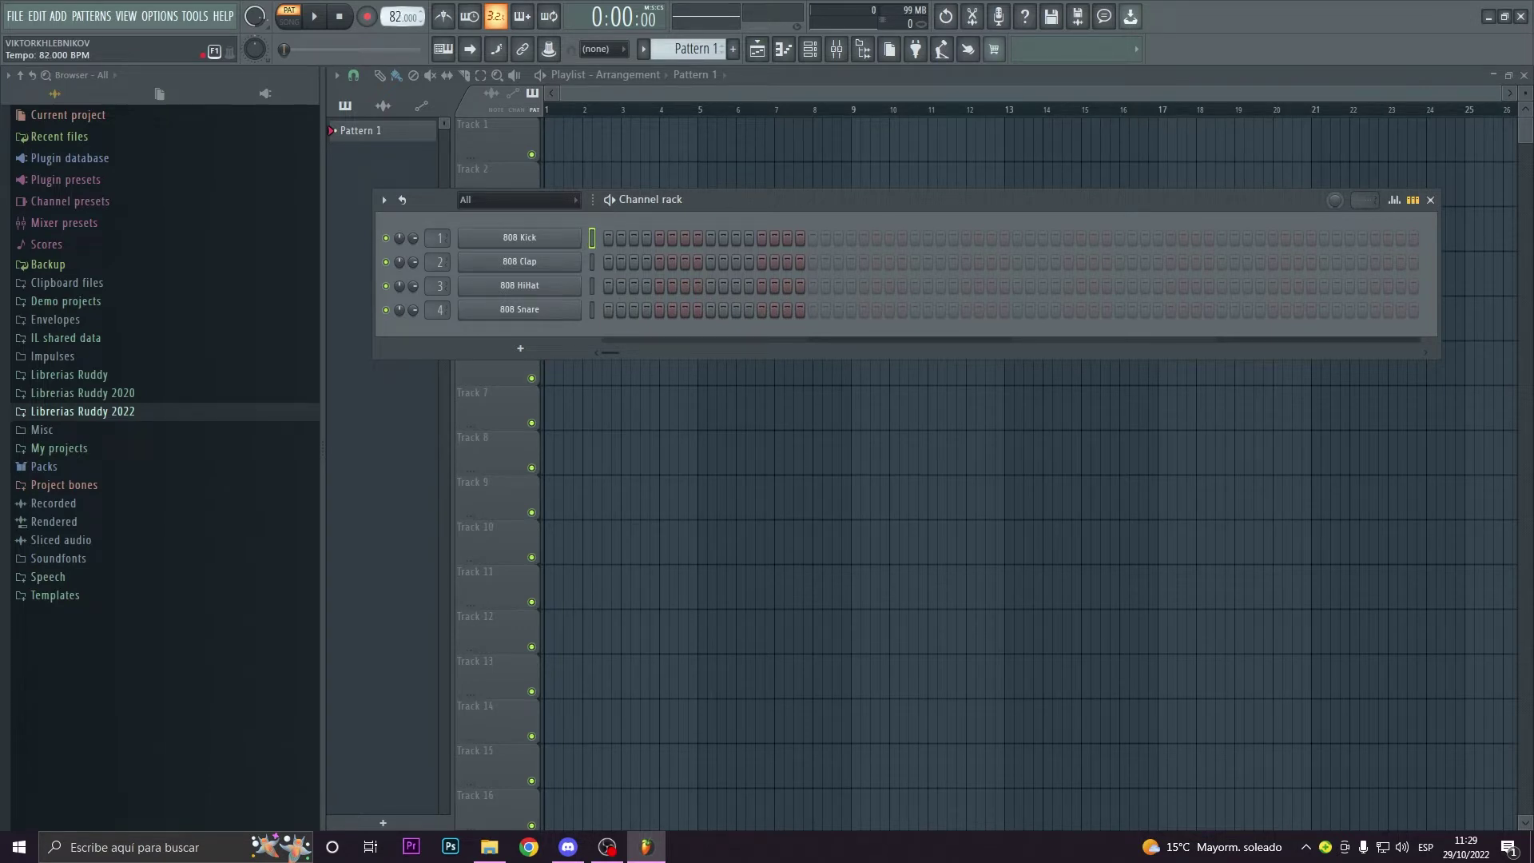
Program the drum pattern with 808 Kick on every fourth step and 808 Clap and 808 Snare on steps 5 and 13
right_click(521, 233)
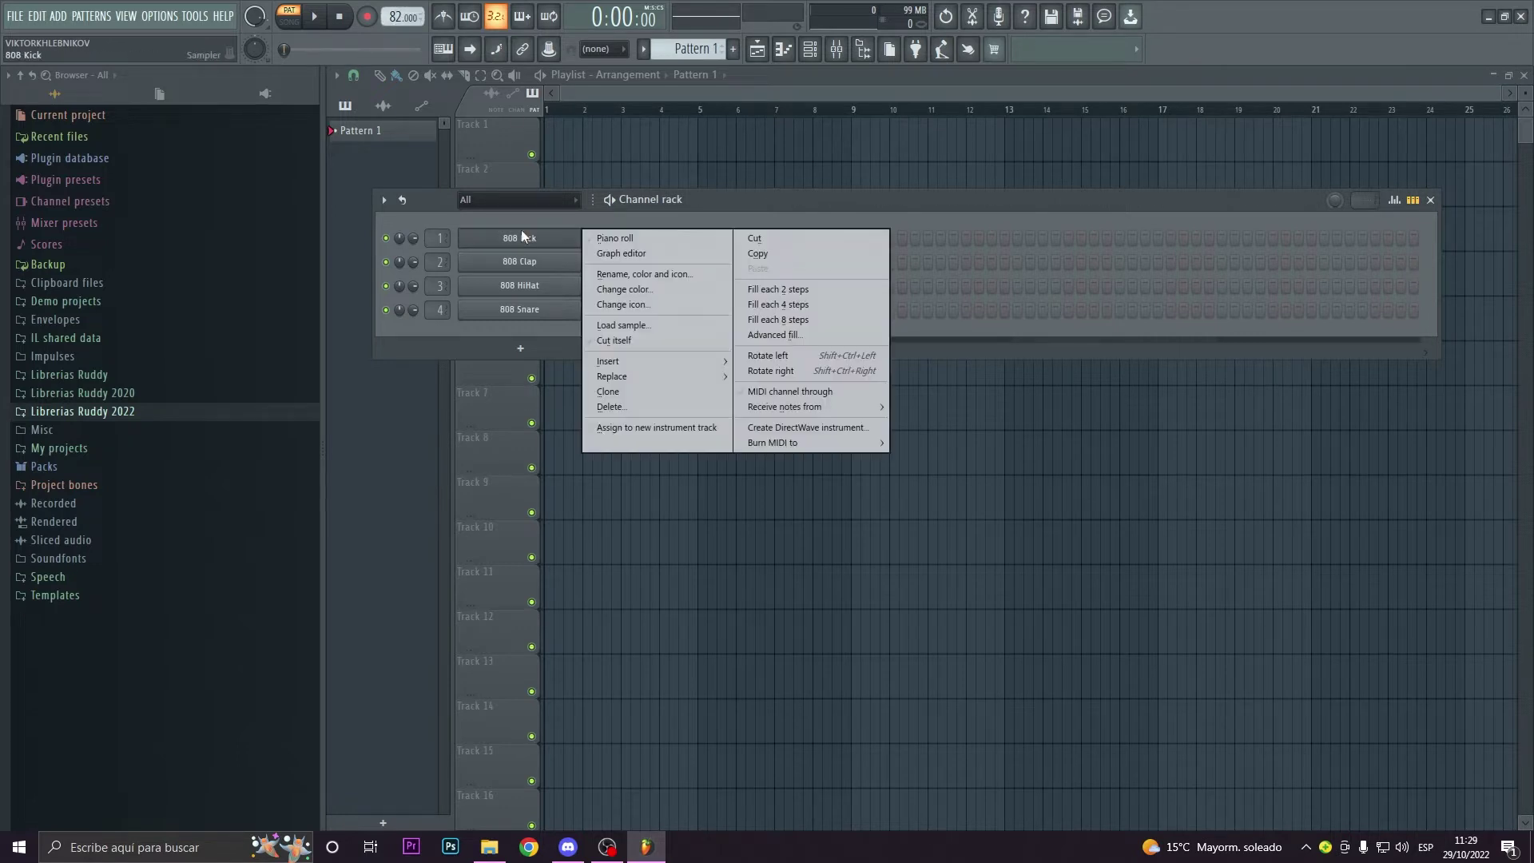
left_click(785, 304)
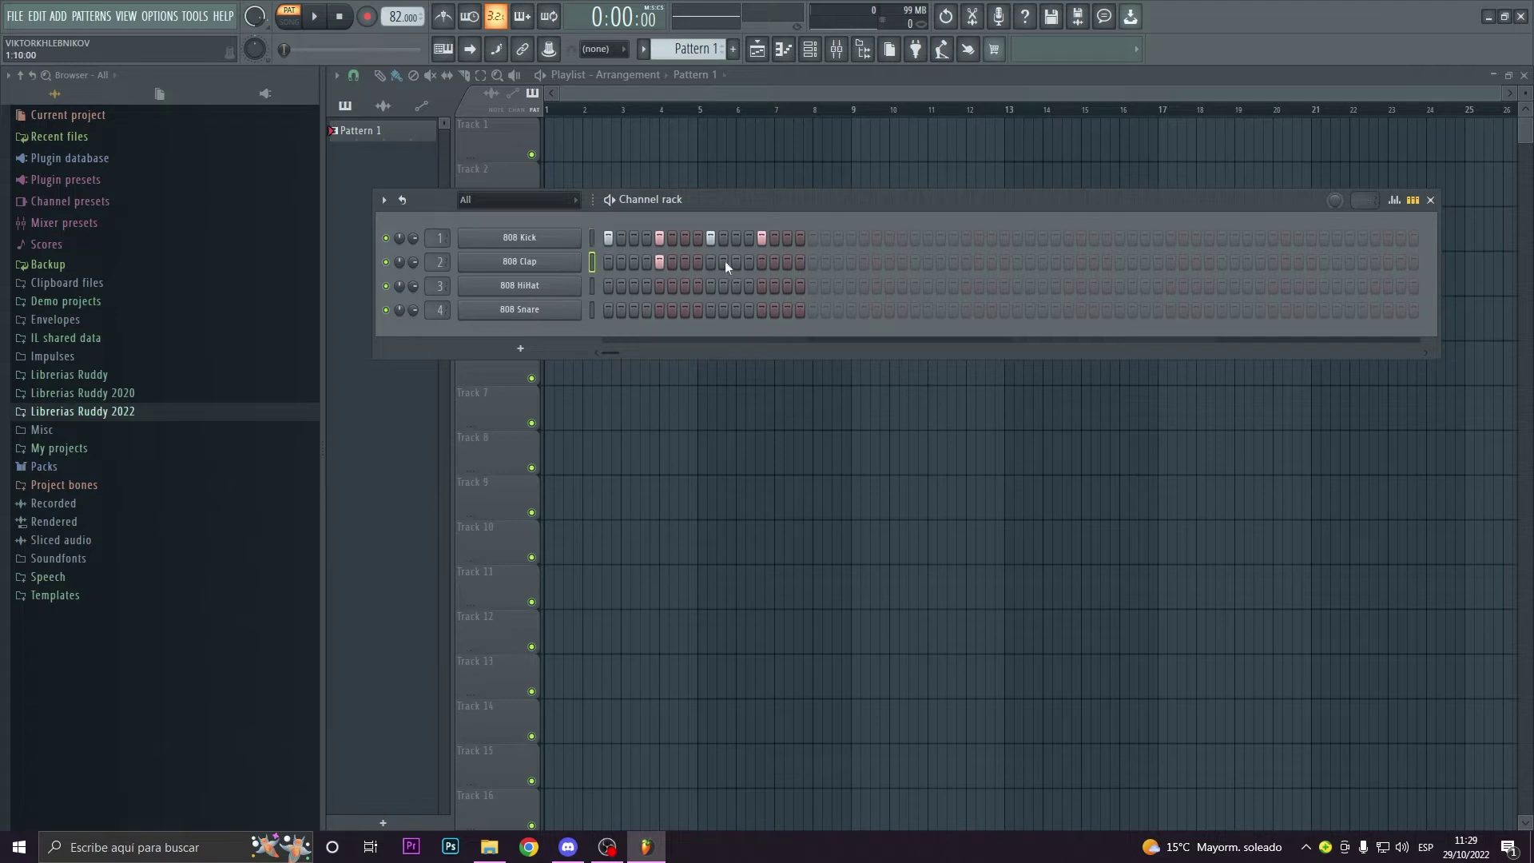
left_click(764, 263)
left_click(663, 311)
Paint Pattern 1 across bars 1 to 8 of playlist Track 1 and play the arrangement in song mode
mouse_move(548, 144)
left_mouse_down()
mouse_move(955, 138)
mouse_move(974, 159)
mouse_move(837, 164)
left_mouse_up()
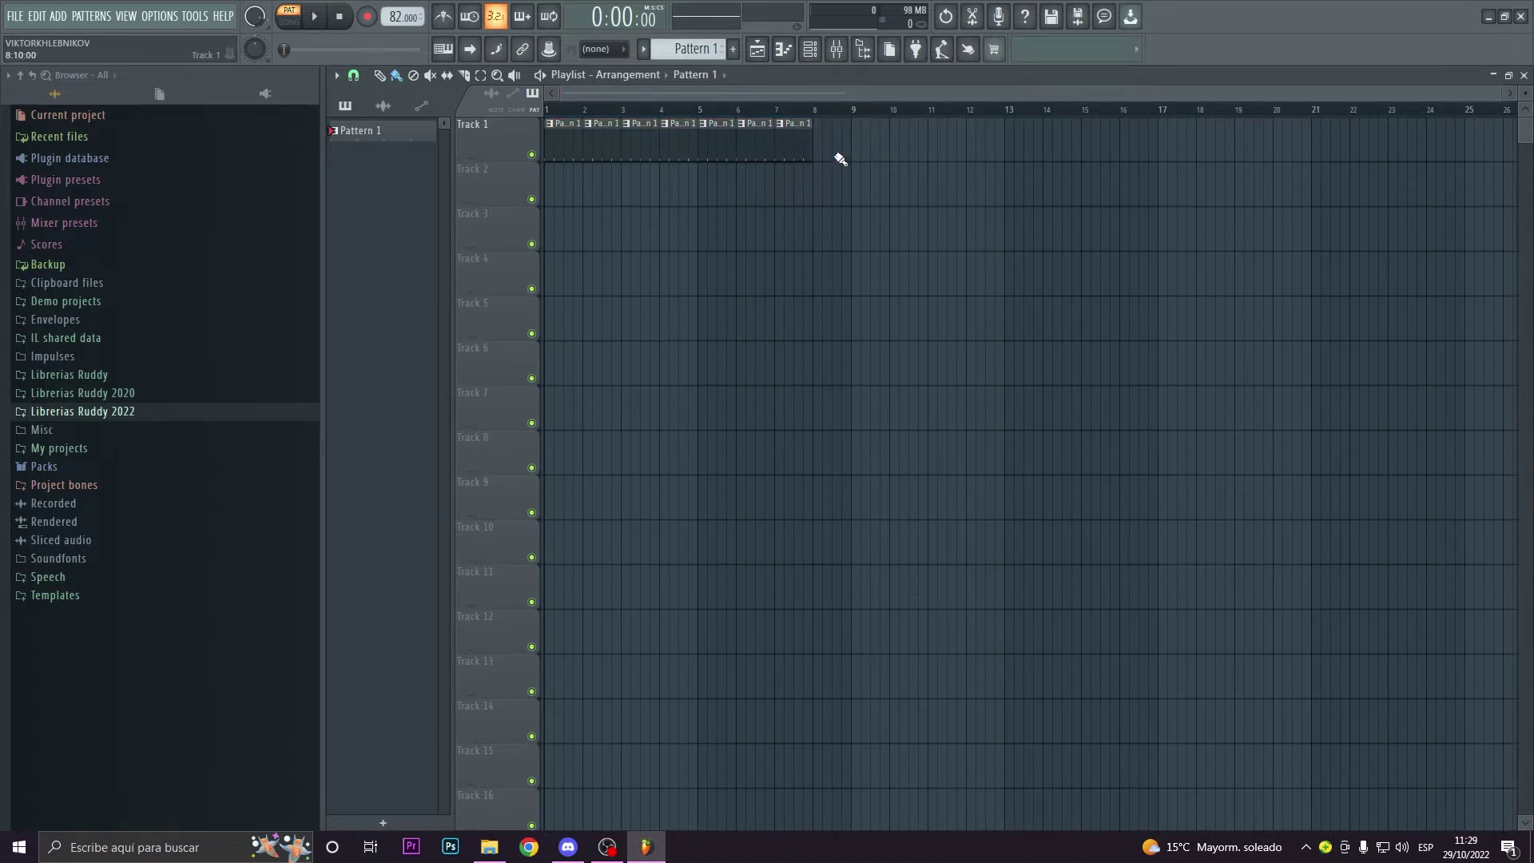
key("ctrl+z")
left_click_drag(977, 150, 869, 164)
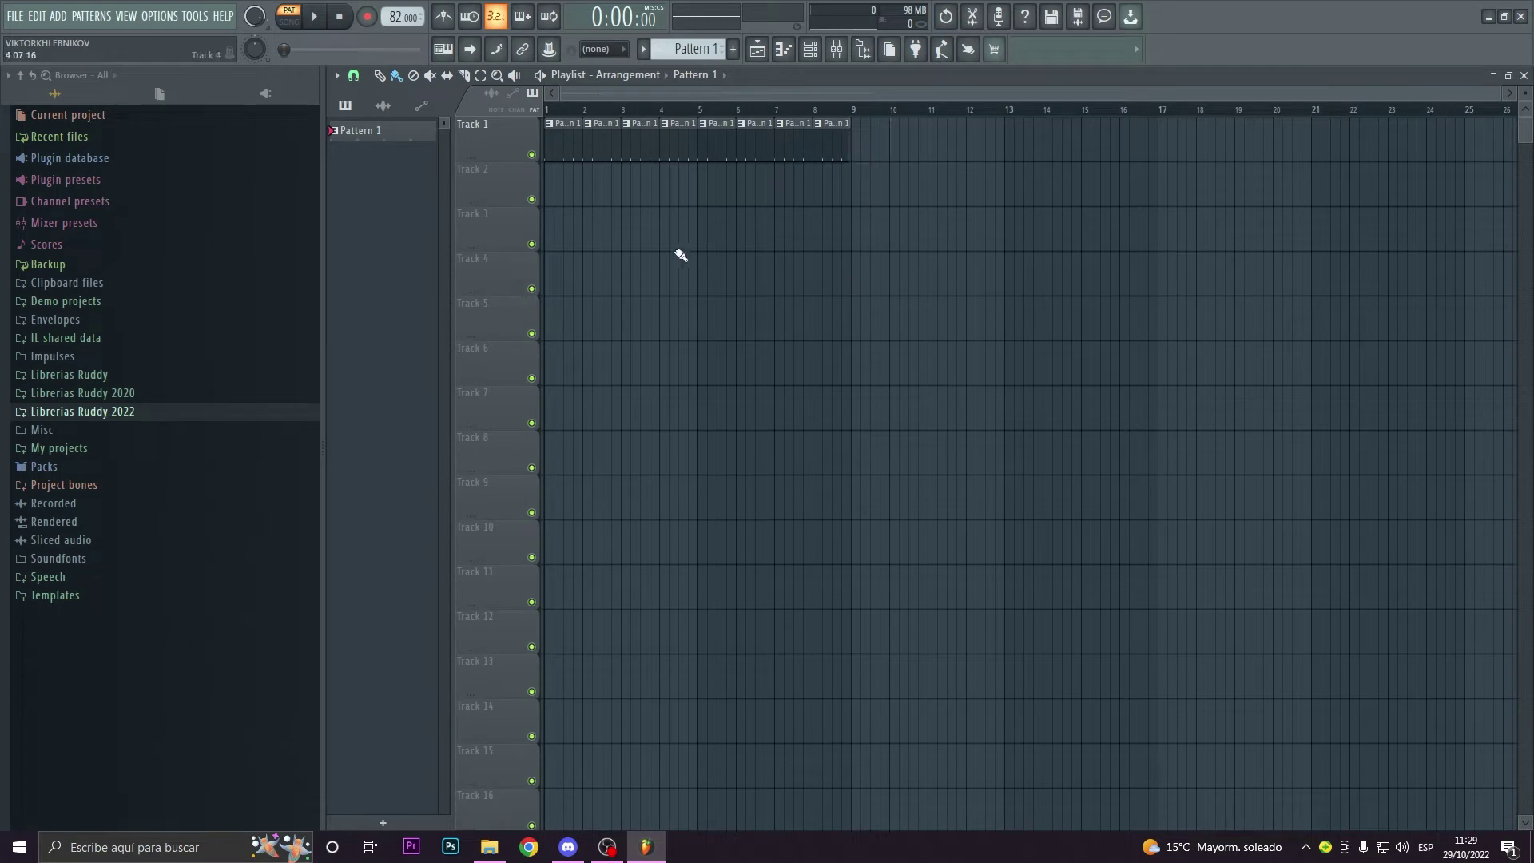
key("l")
key("space")
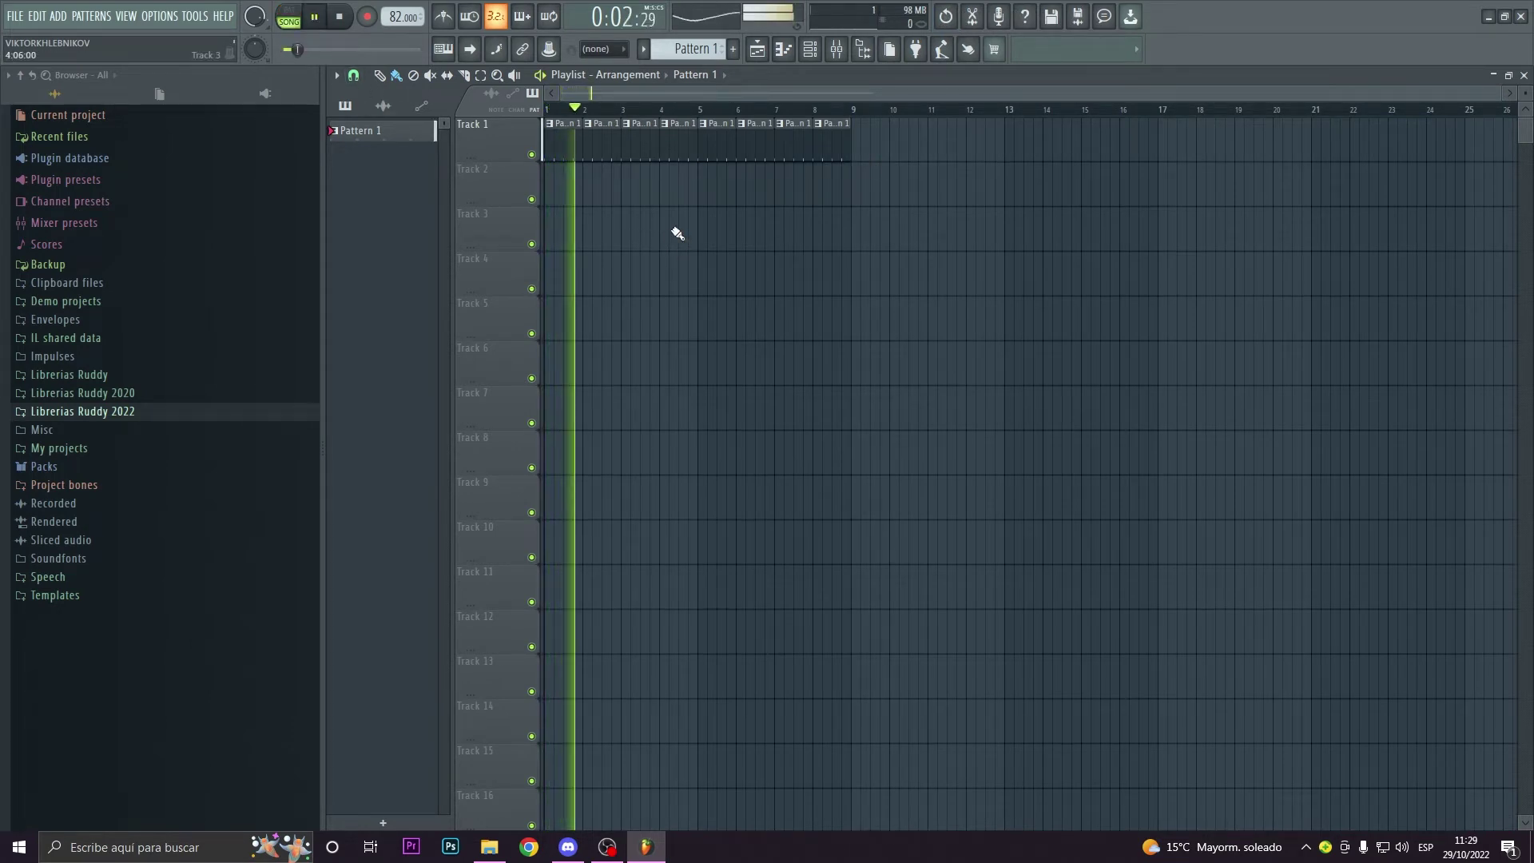
key("space")
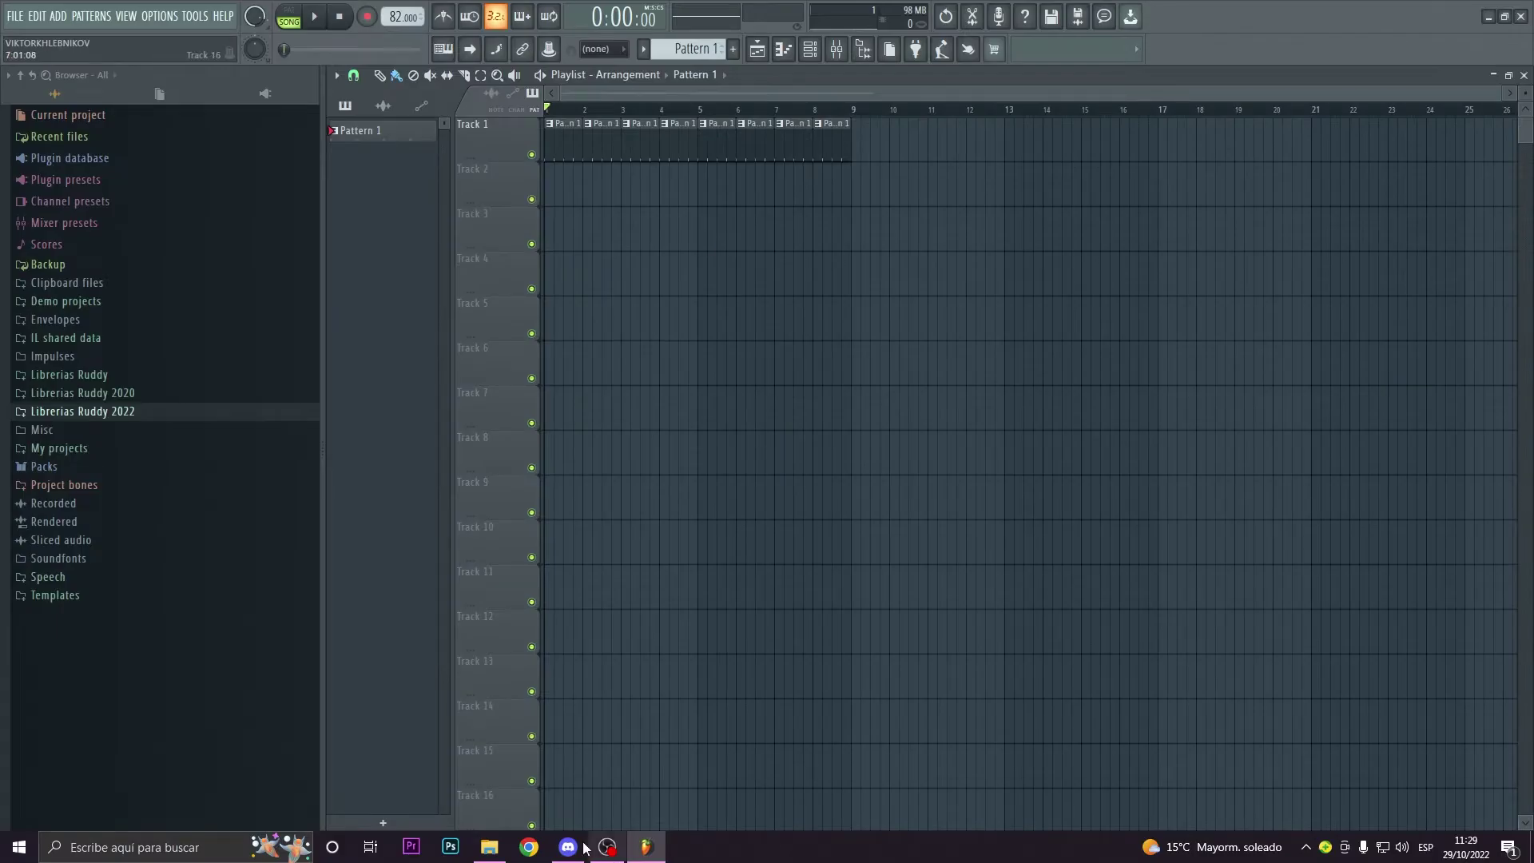
Switch to File Explorer, preview the FTSH001_06 (C 92bpm) loop and place it at the start of playlist Track 2
left_click(489, 847)
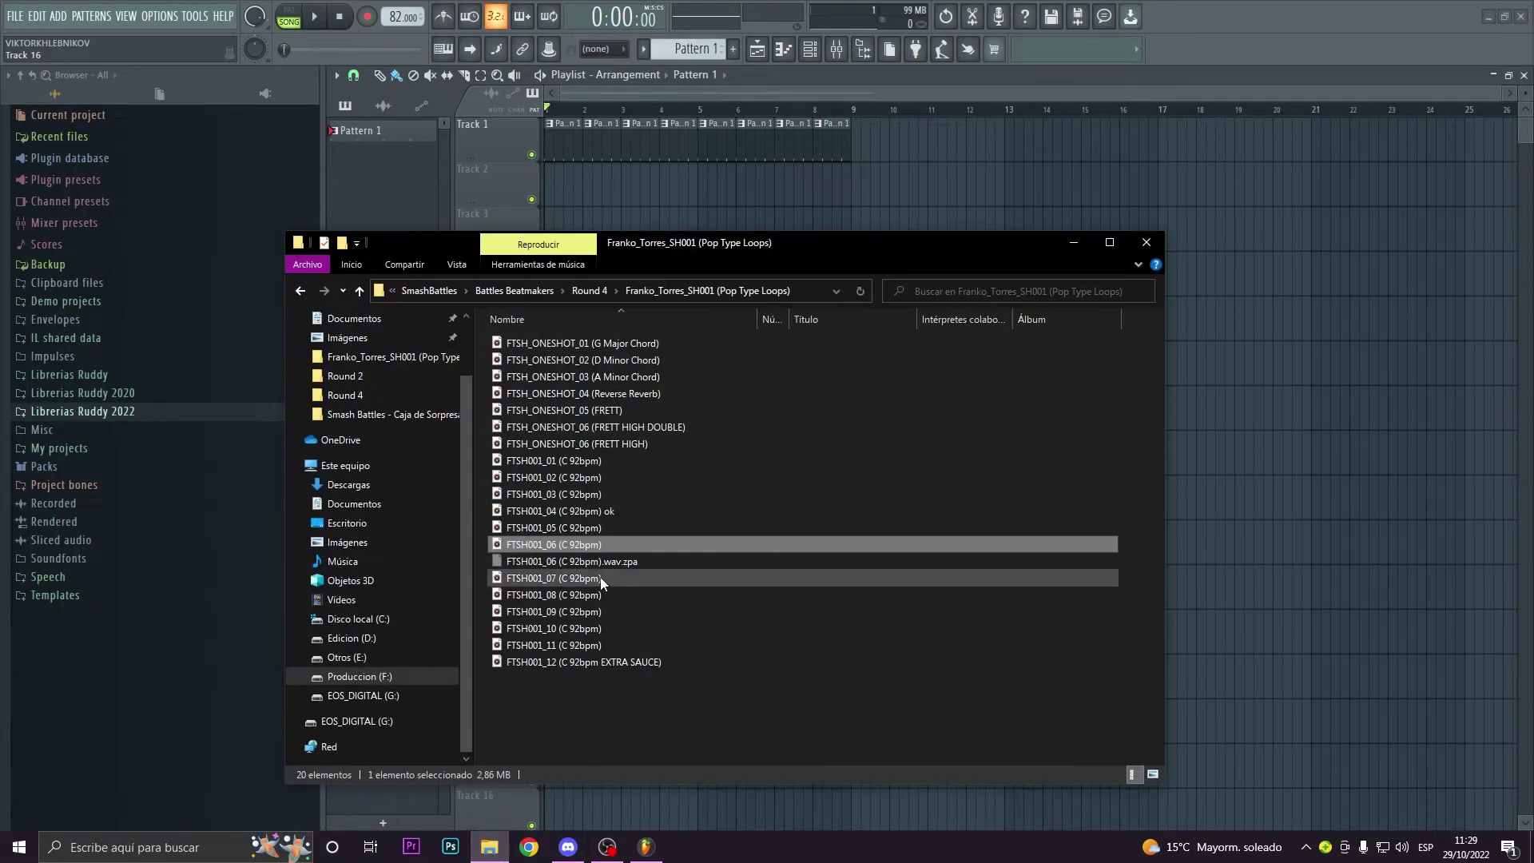
double_click(607, 541)
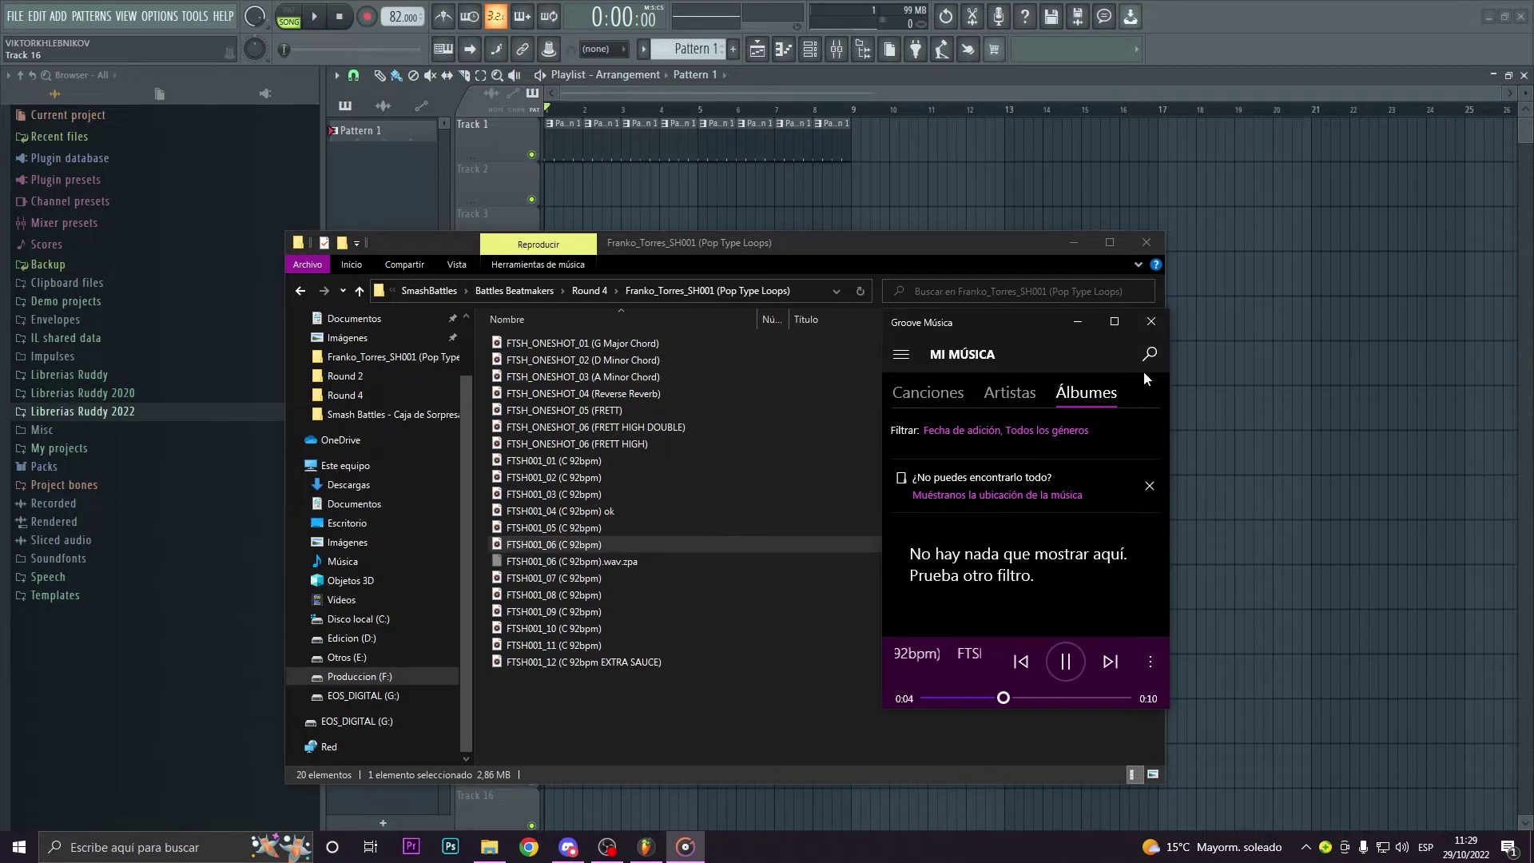
left_click(1151, 322)
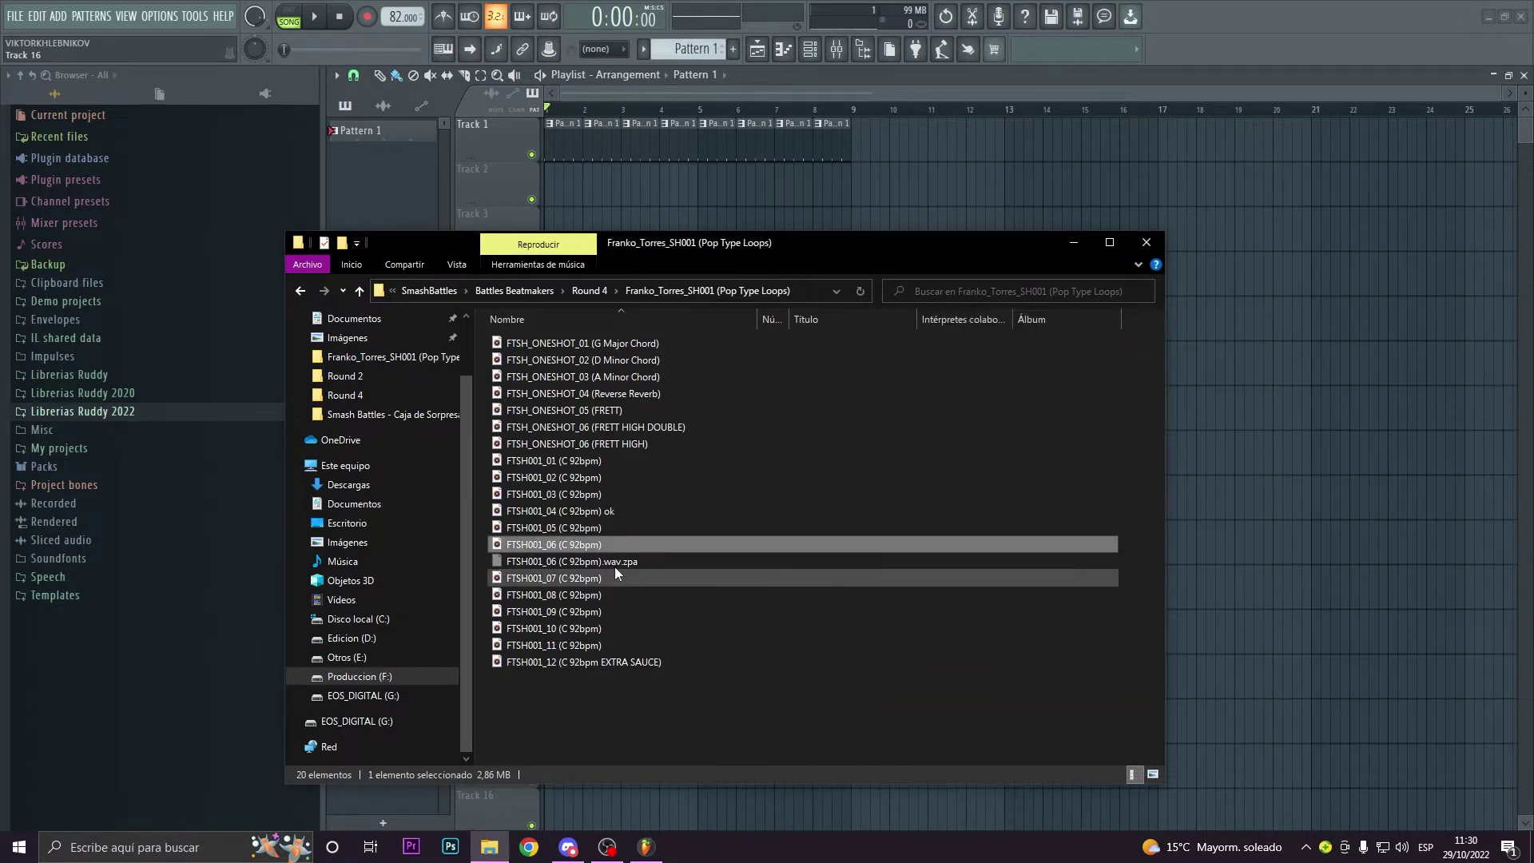
left_click_drag(591, 550, 602, 196)
scroll(600, 287, "up", 2)
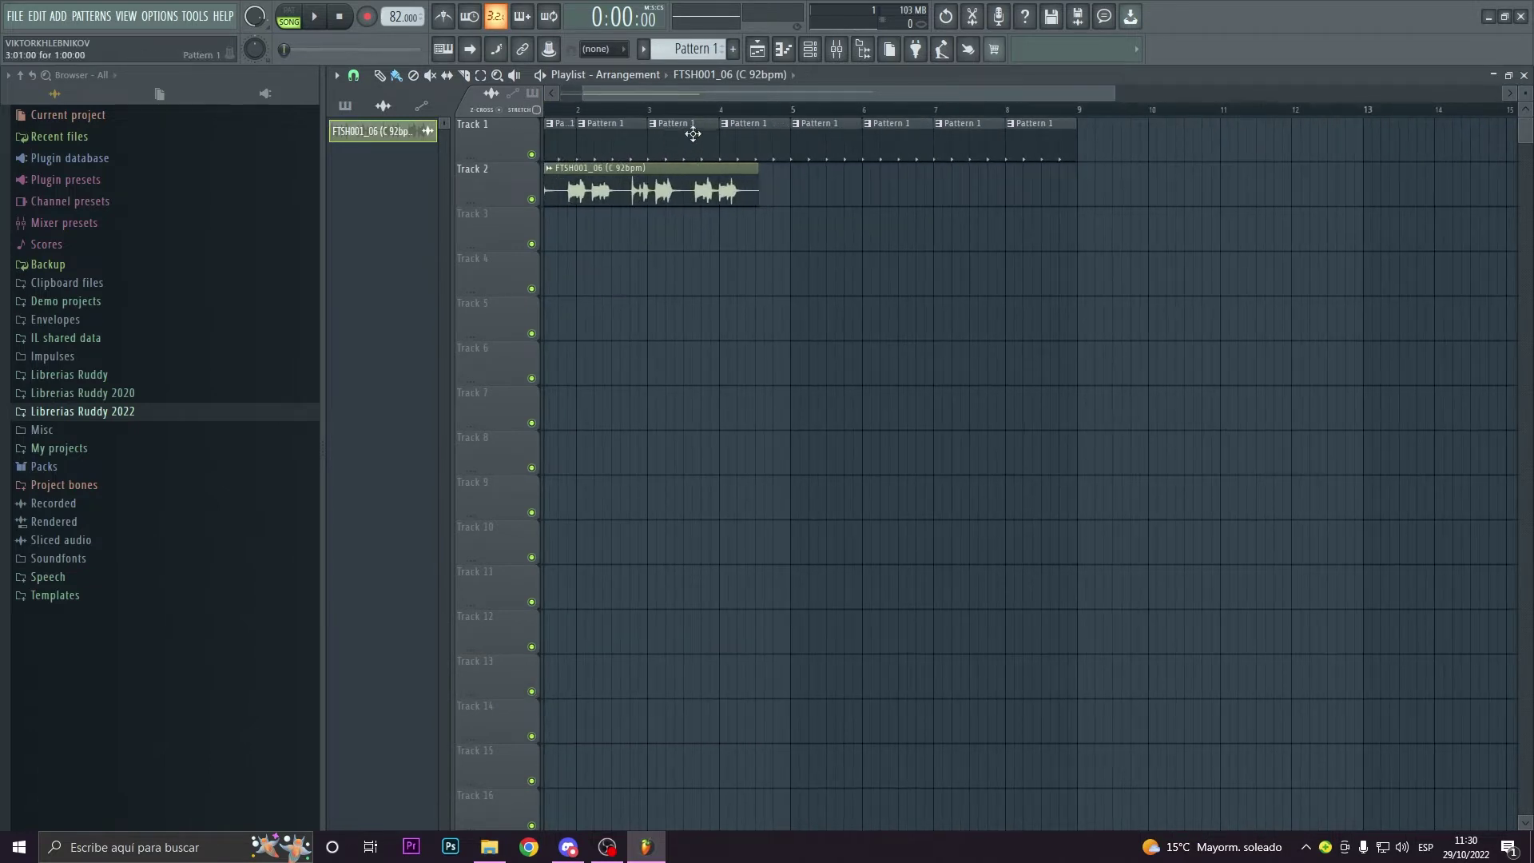
scroll(689, 88, "left", 1)
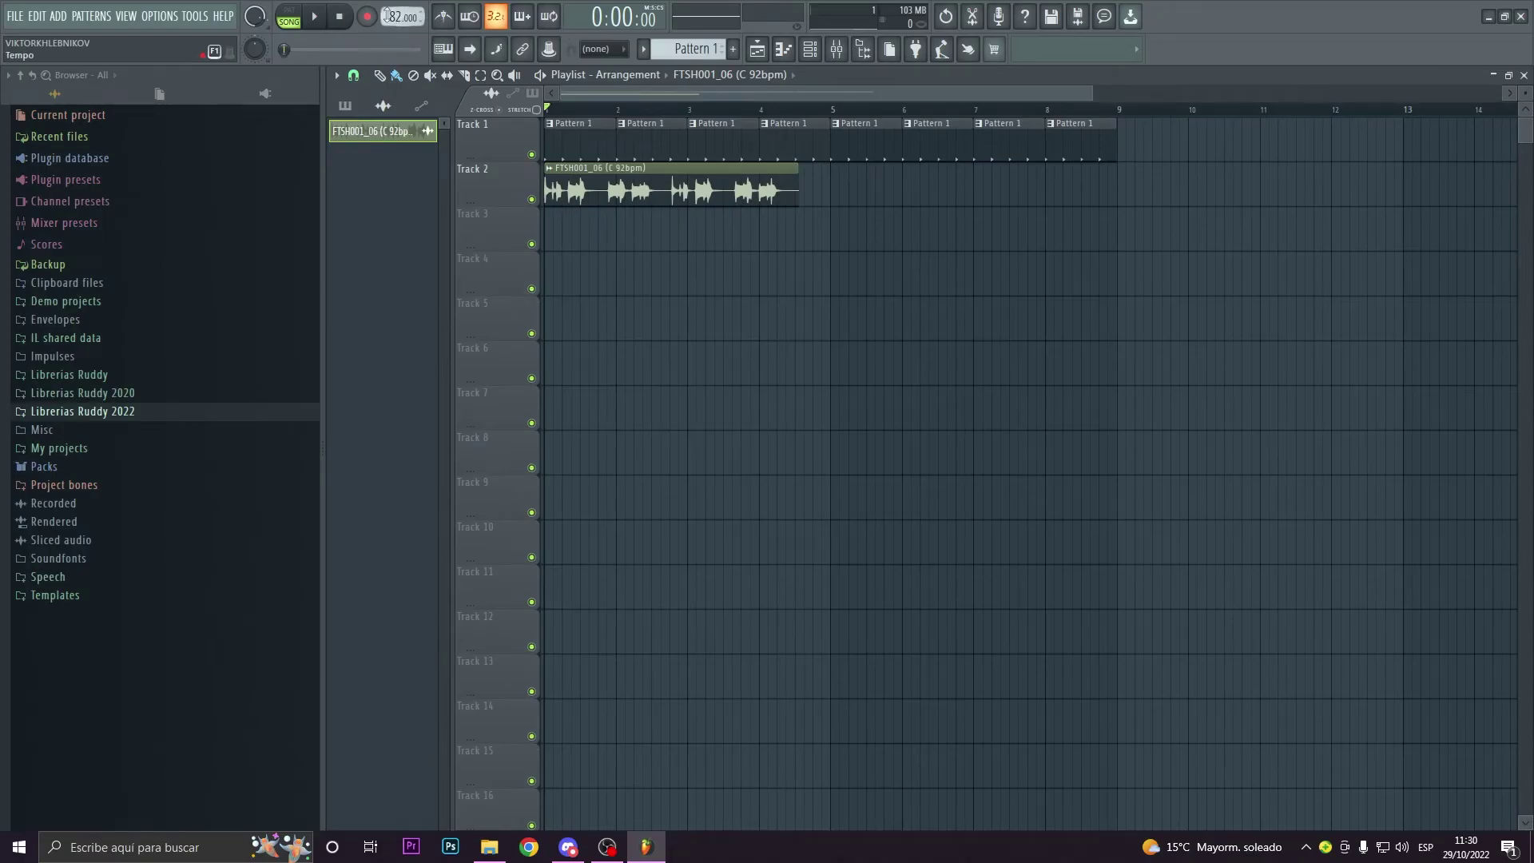
Try project tempos of 92 and 80 BPM, return to 82 BPM and play the drums with the loop
mouse_move(393, 13)
left_mouse_down()
mouse_move(392, 44)
mouse_move(393, 6)
left_mouse_up()
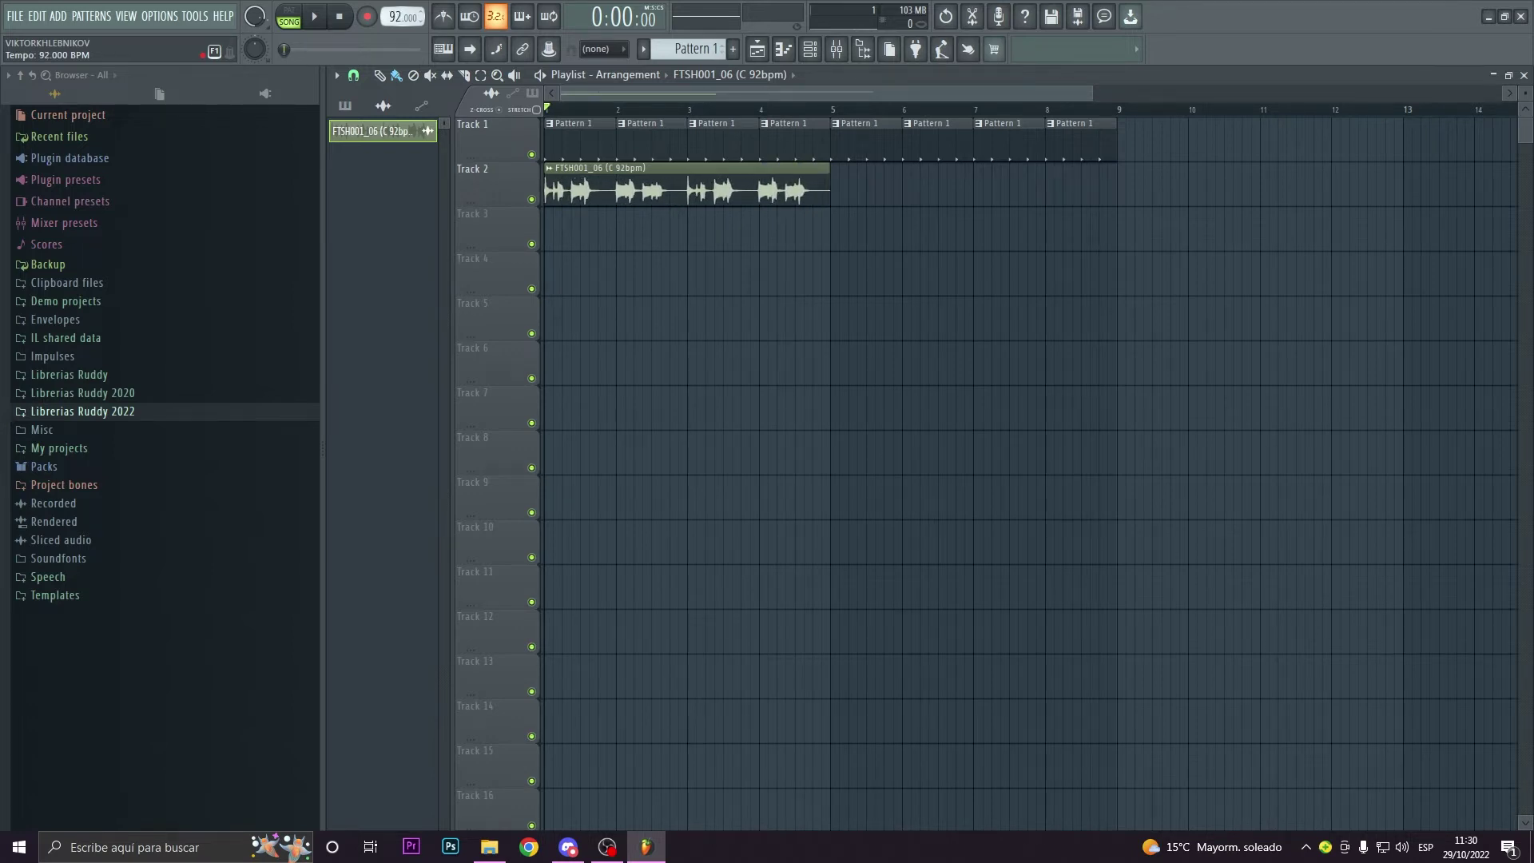
mouse_move(392, 7)
left_mouse_down()
mouse_move(392, 34)
mouse_move(392, 12)
left_mouse_up()
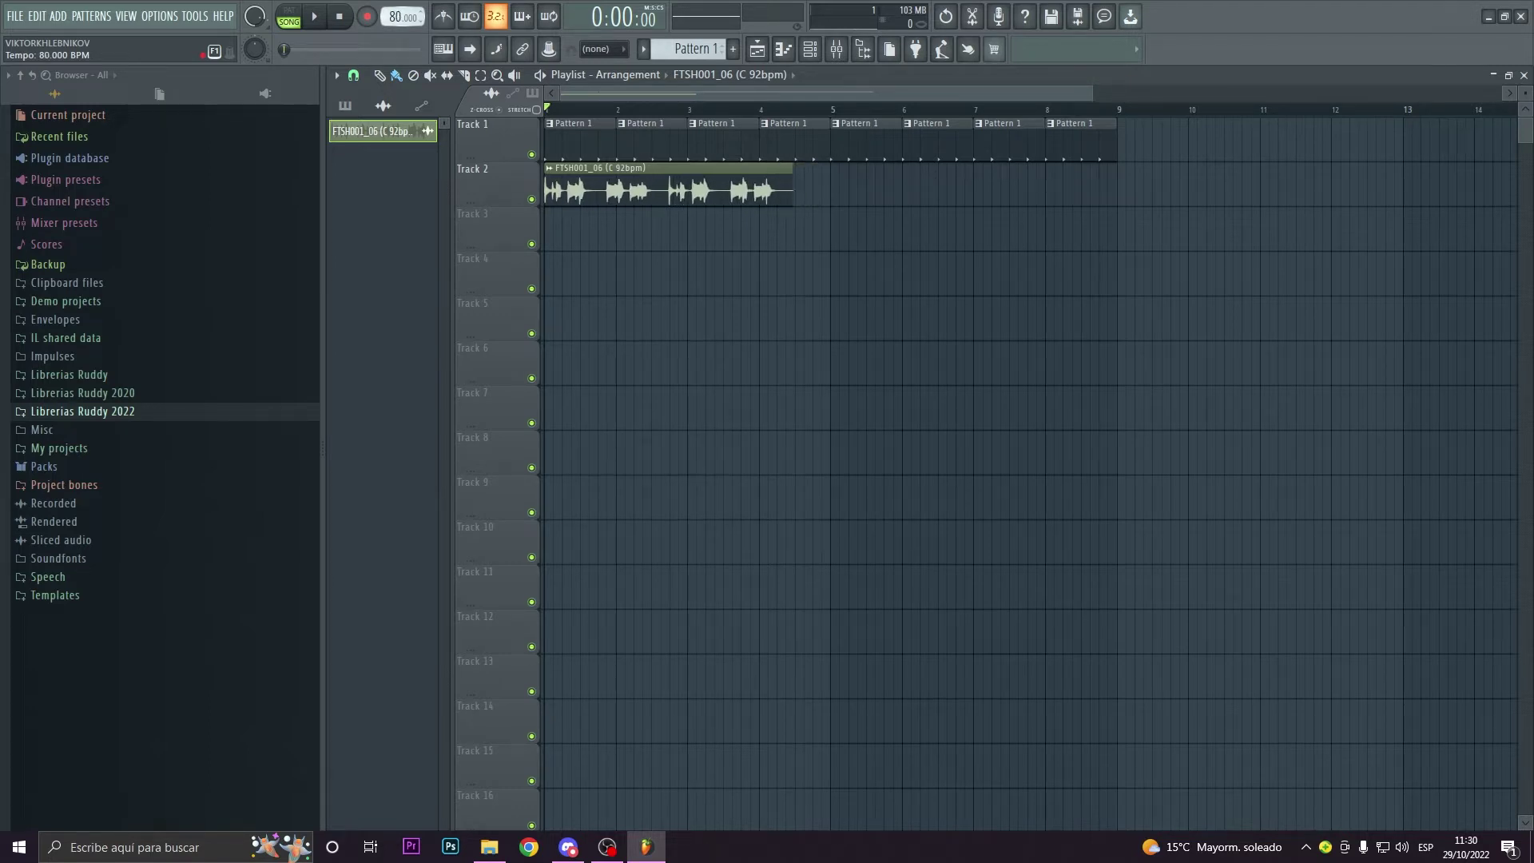
left_click_drag(392, 13, 393, 11)
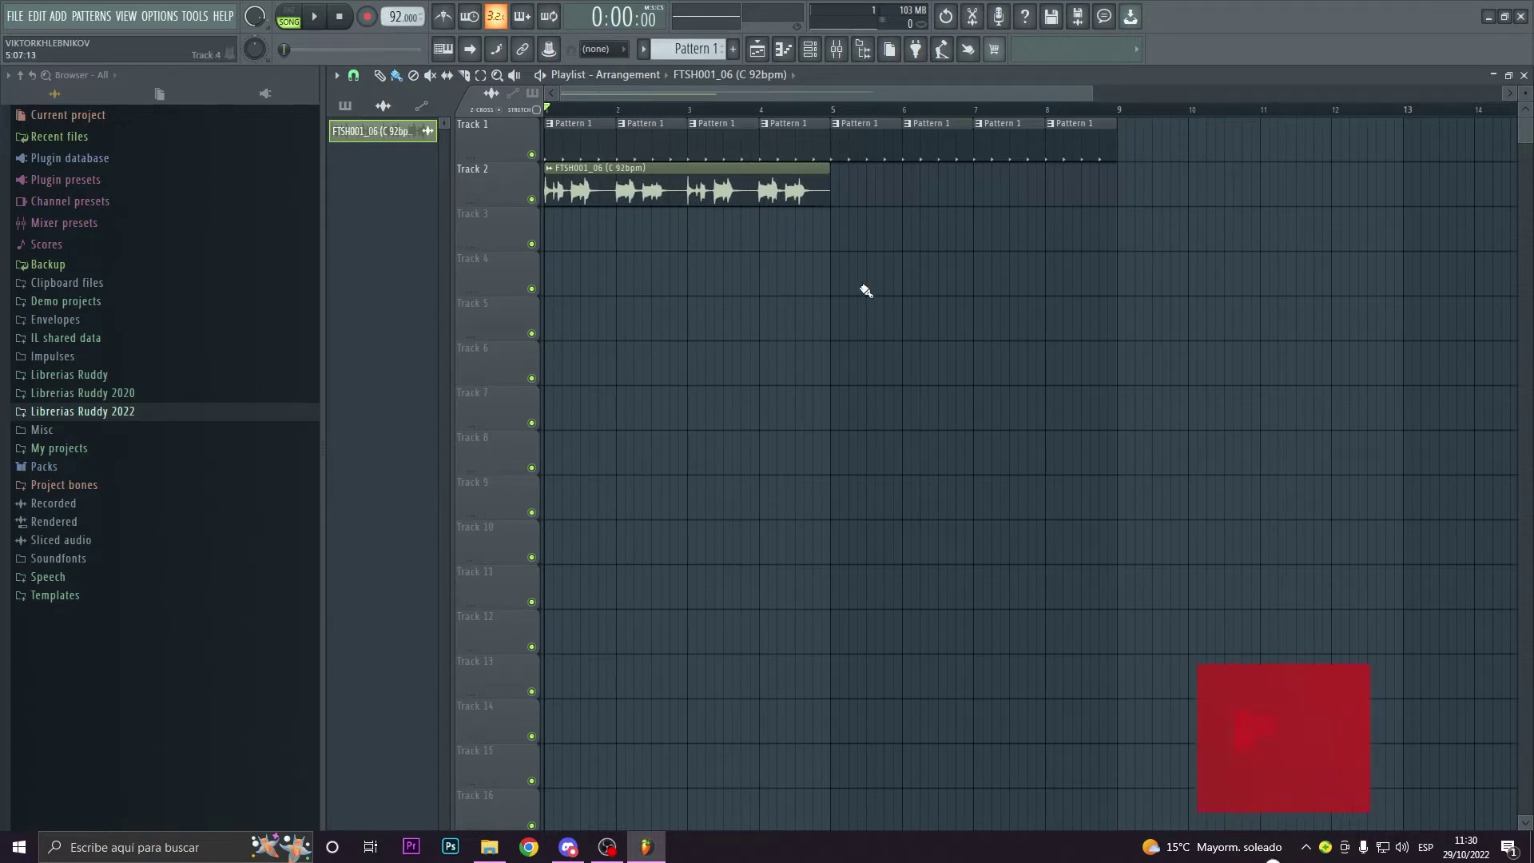
left_click_drag(393, 16, 392, 25)
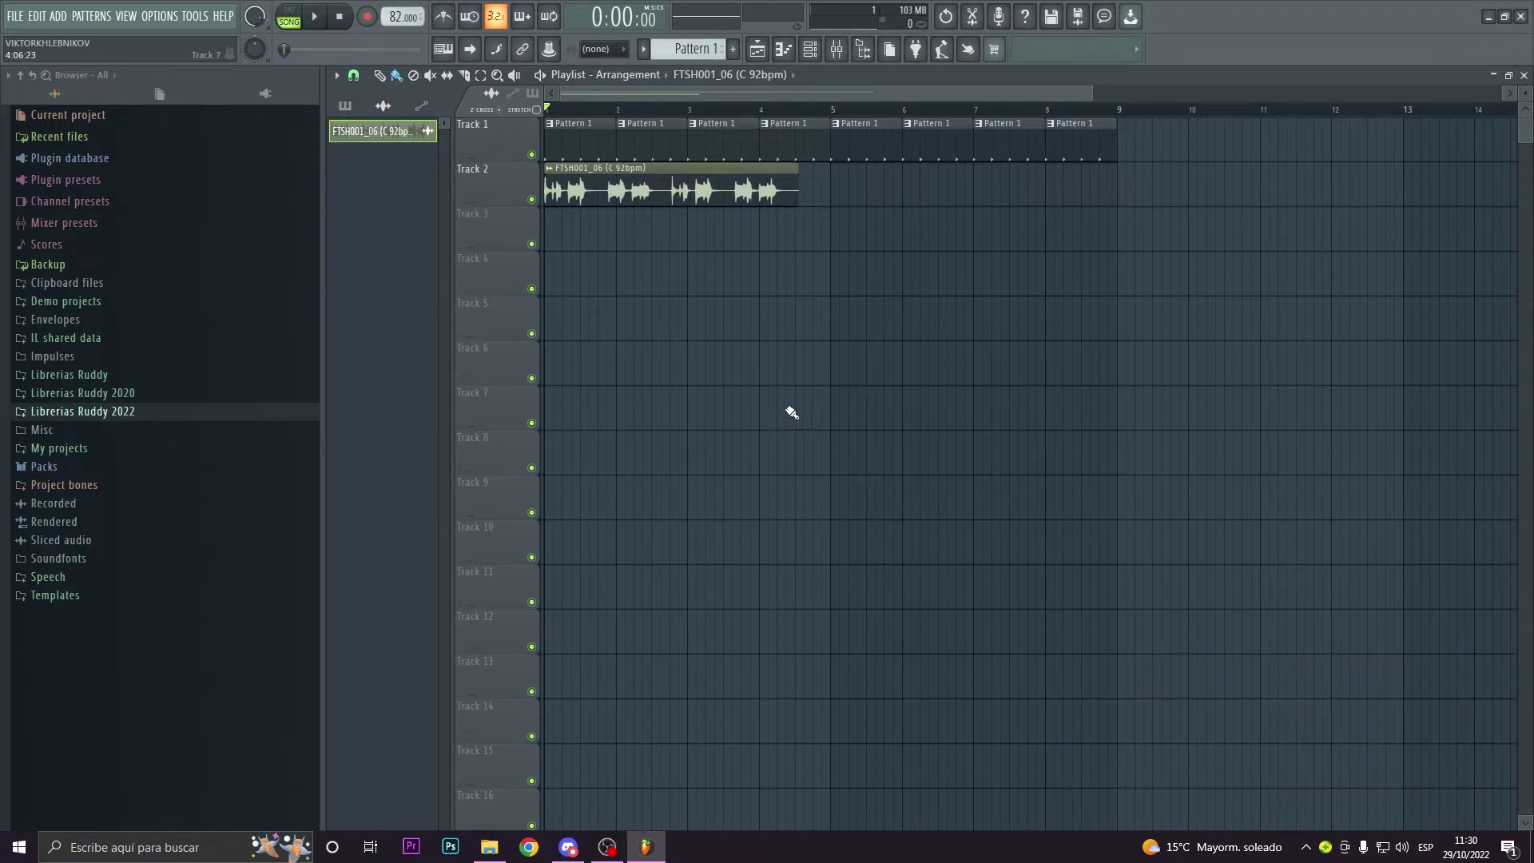
key("space")
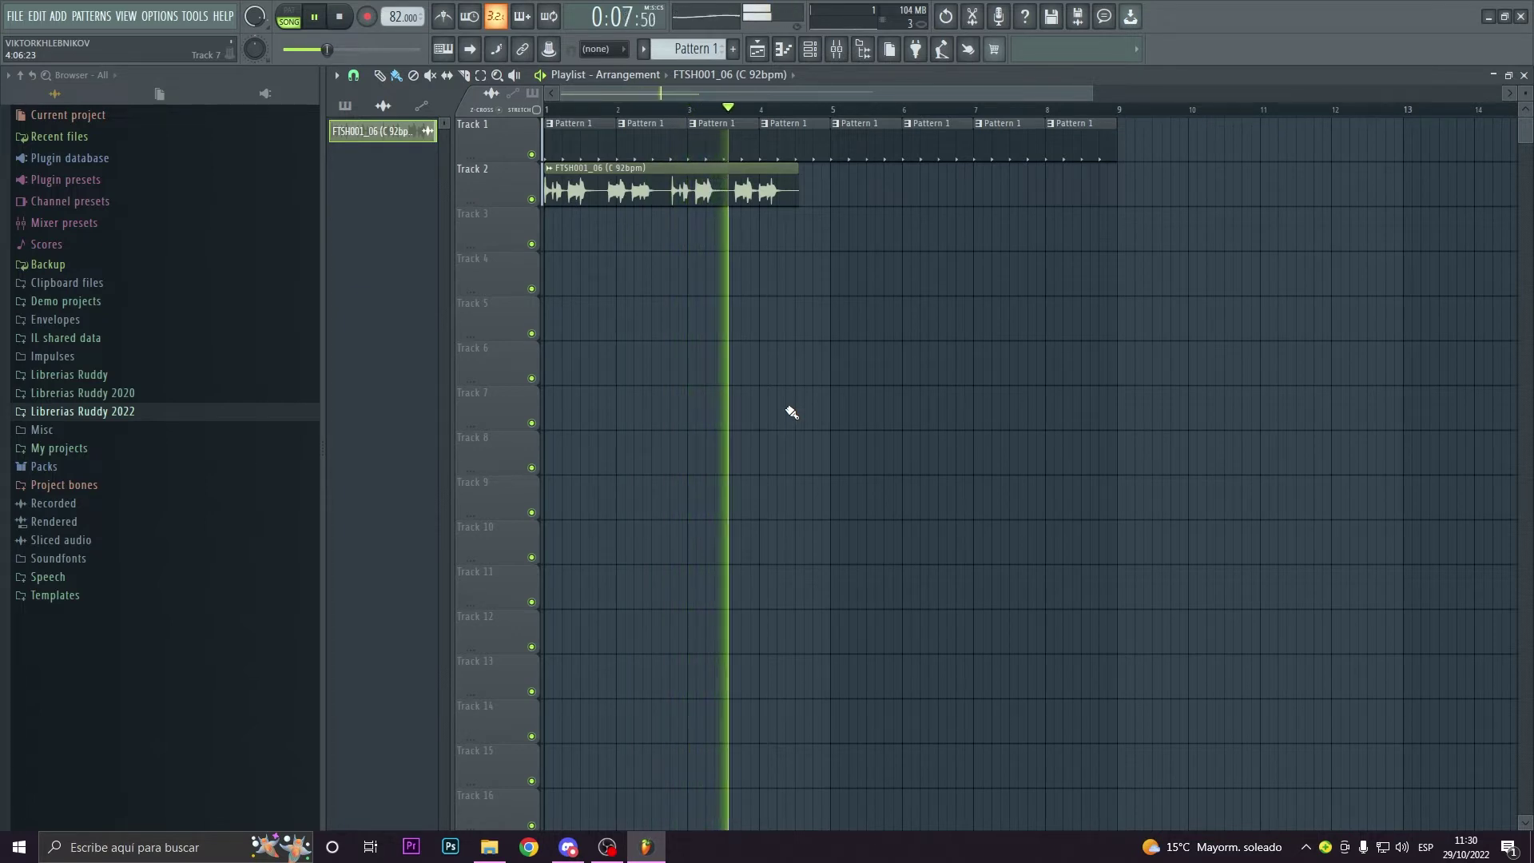
key("space")
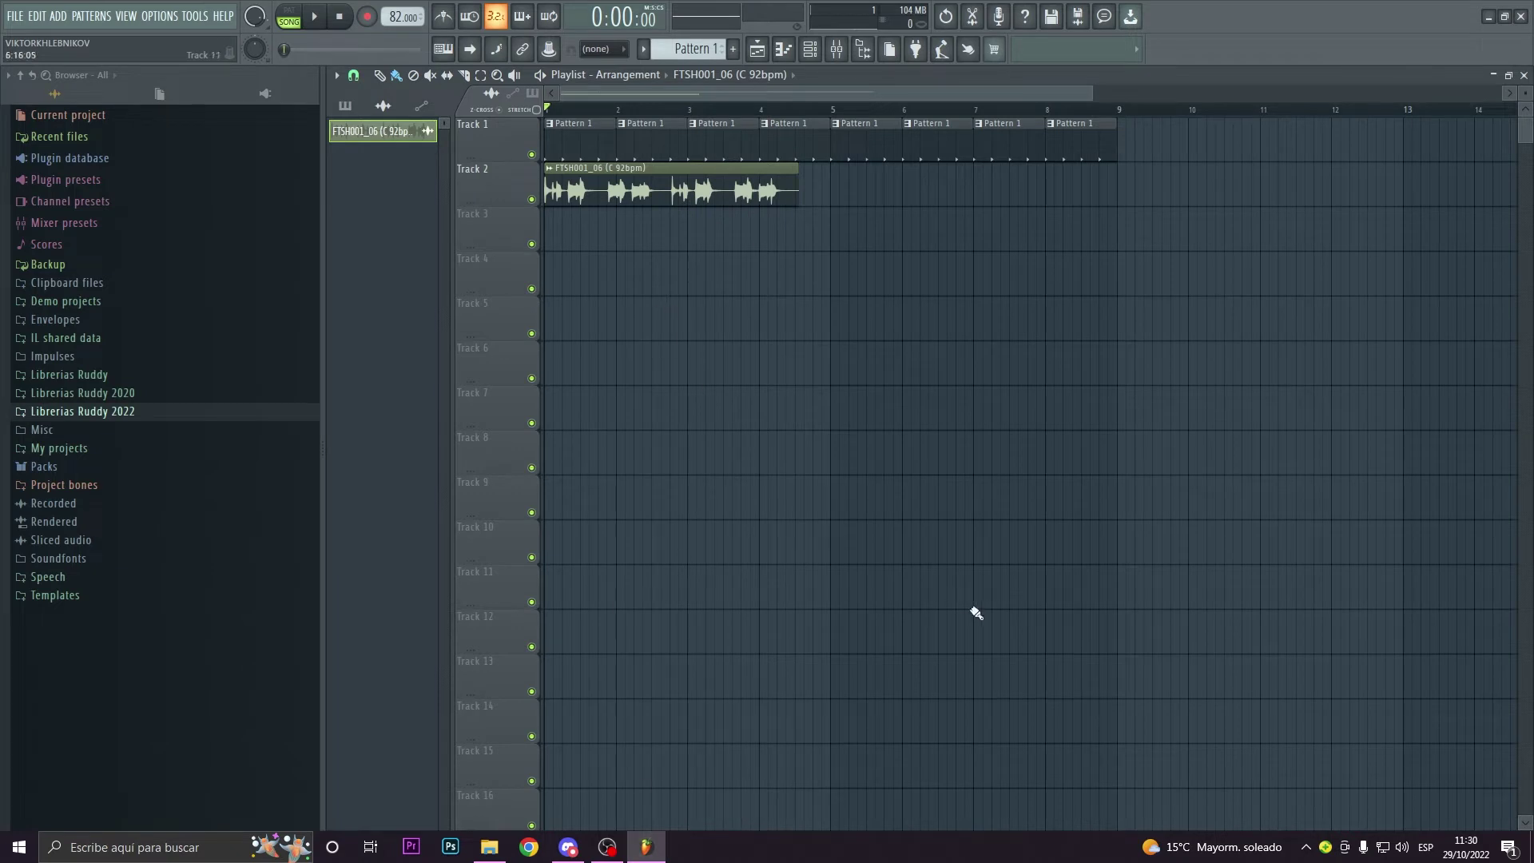
Set the time stretching mode of the FTSH001_06 audio clip to Stretch and close its settings
double_click(701, 196)
left_click(828, 342)
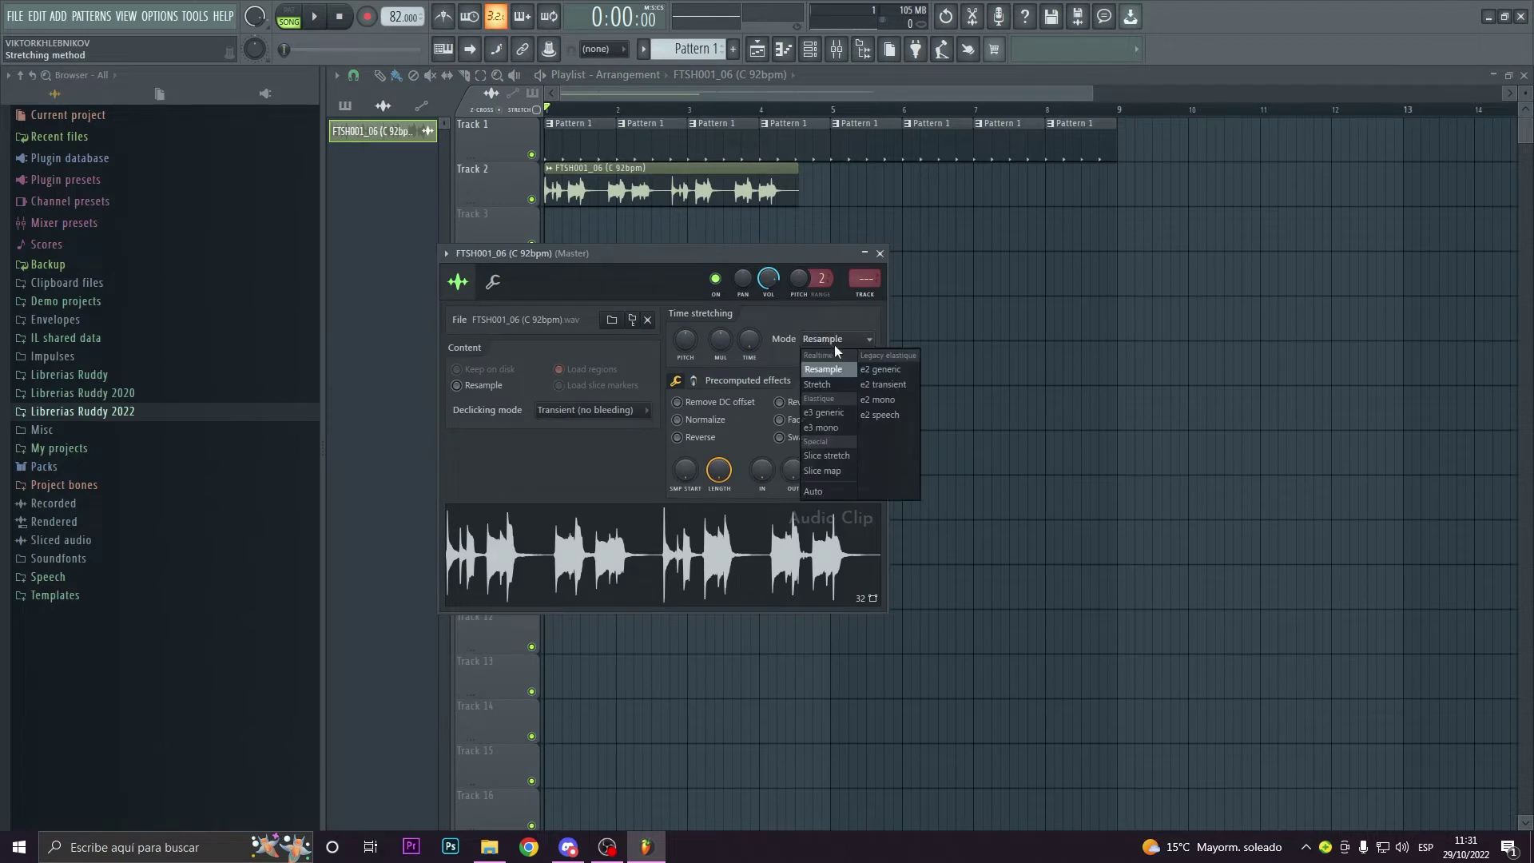
left_click(841, 386)
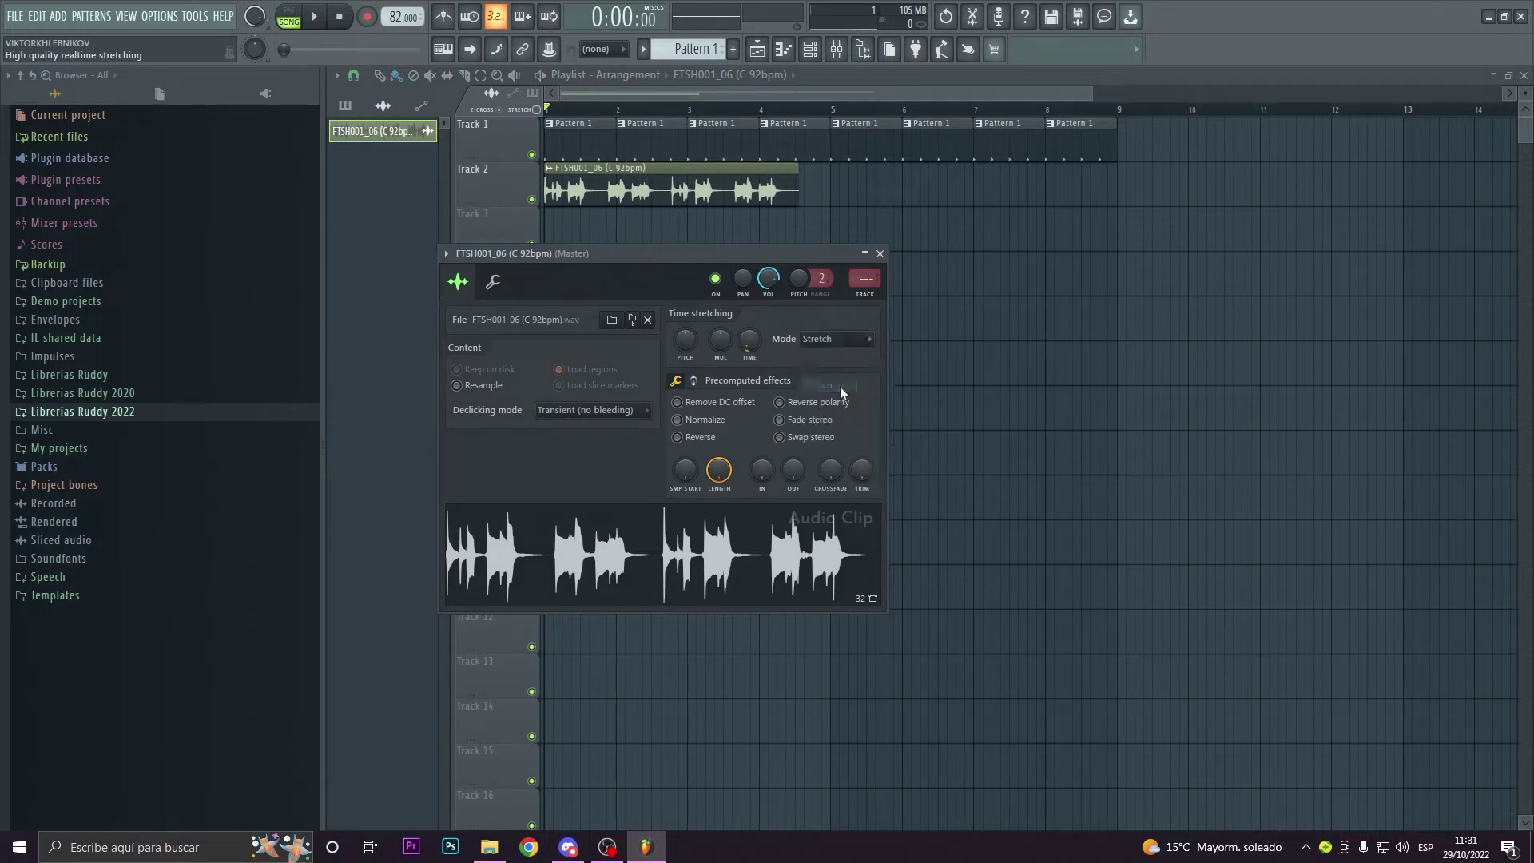
left_click(880, 254)
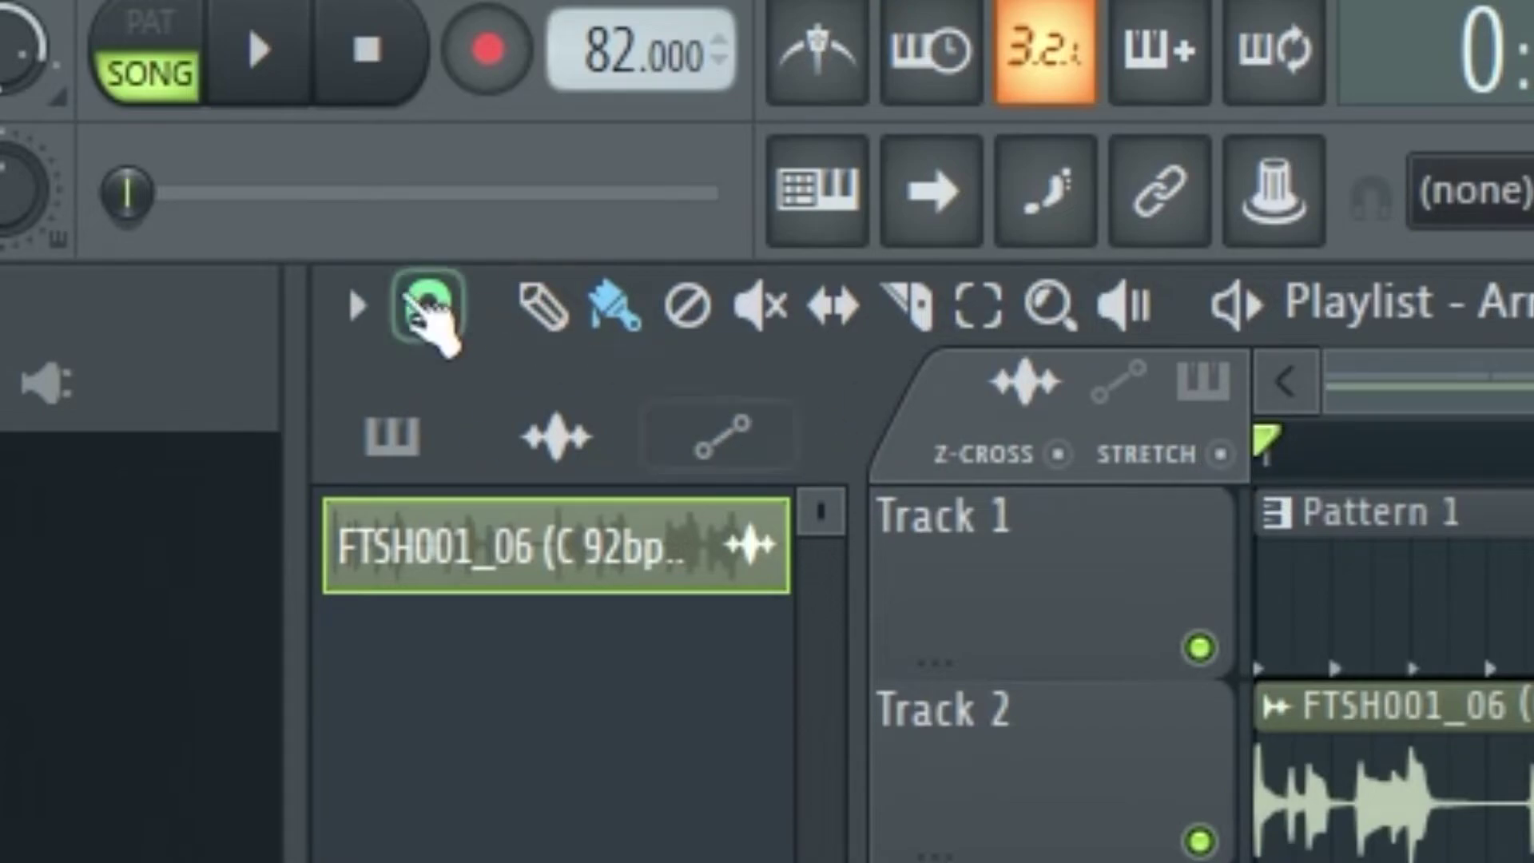
Adjust the playlist snapping and stretch the Track 2 loop so that it ends exactly at bar 5
left_click(425, 308)
left_click(543, 651)
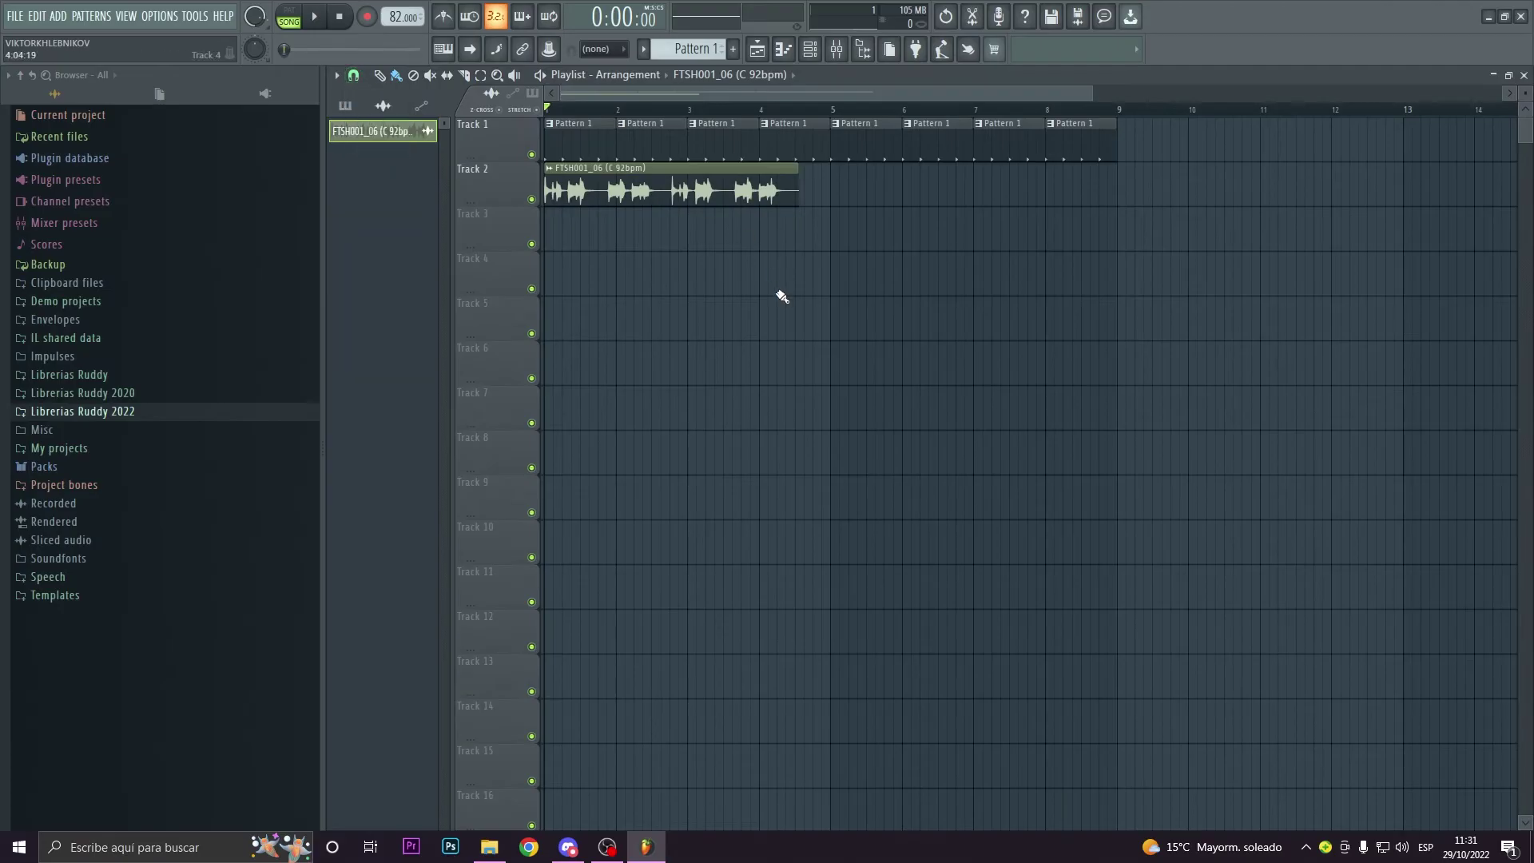
scroll(782, 297, "up", 2)
left_click_drag(814, 169, 863, 204)
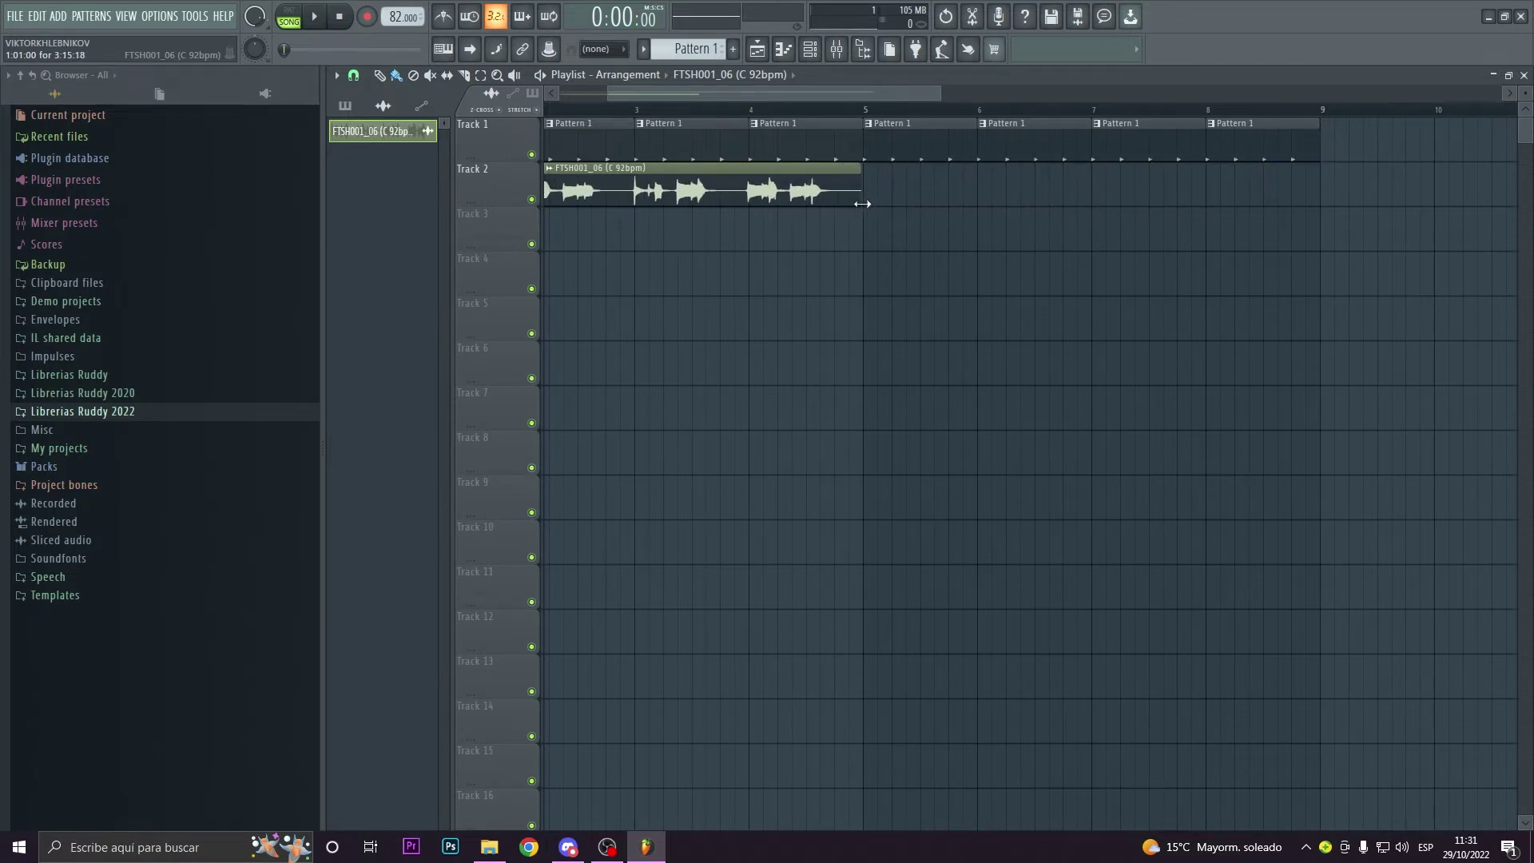
scroll(861, 264, "up", 6)
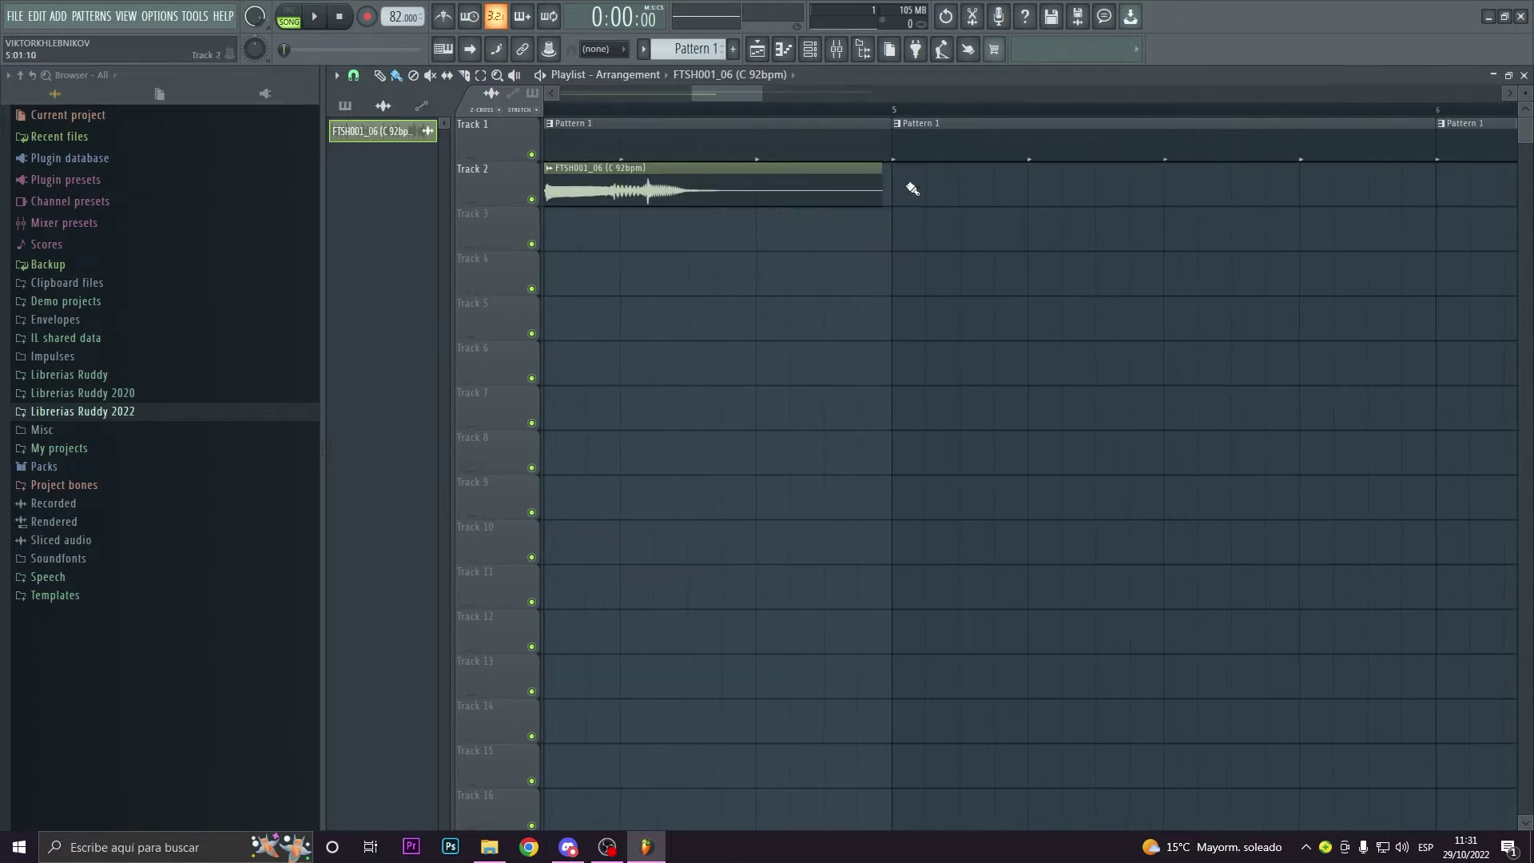
scroll(919, 266, "up", 2)
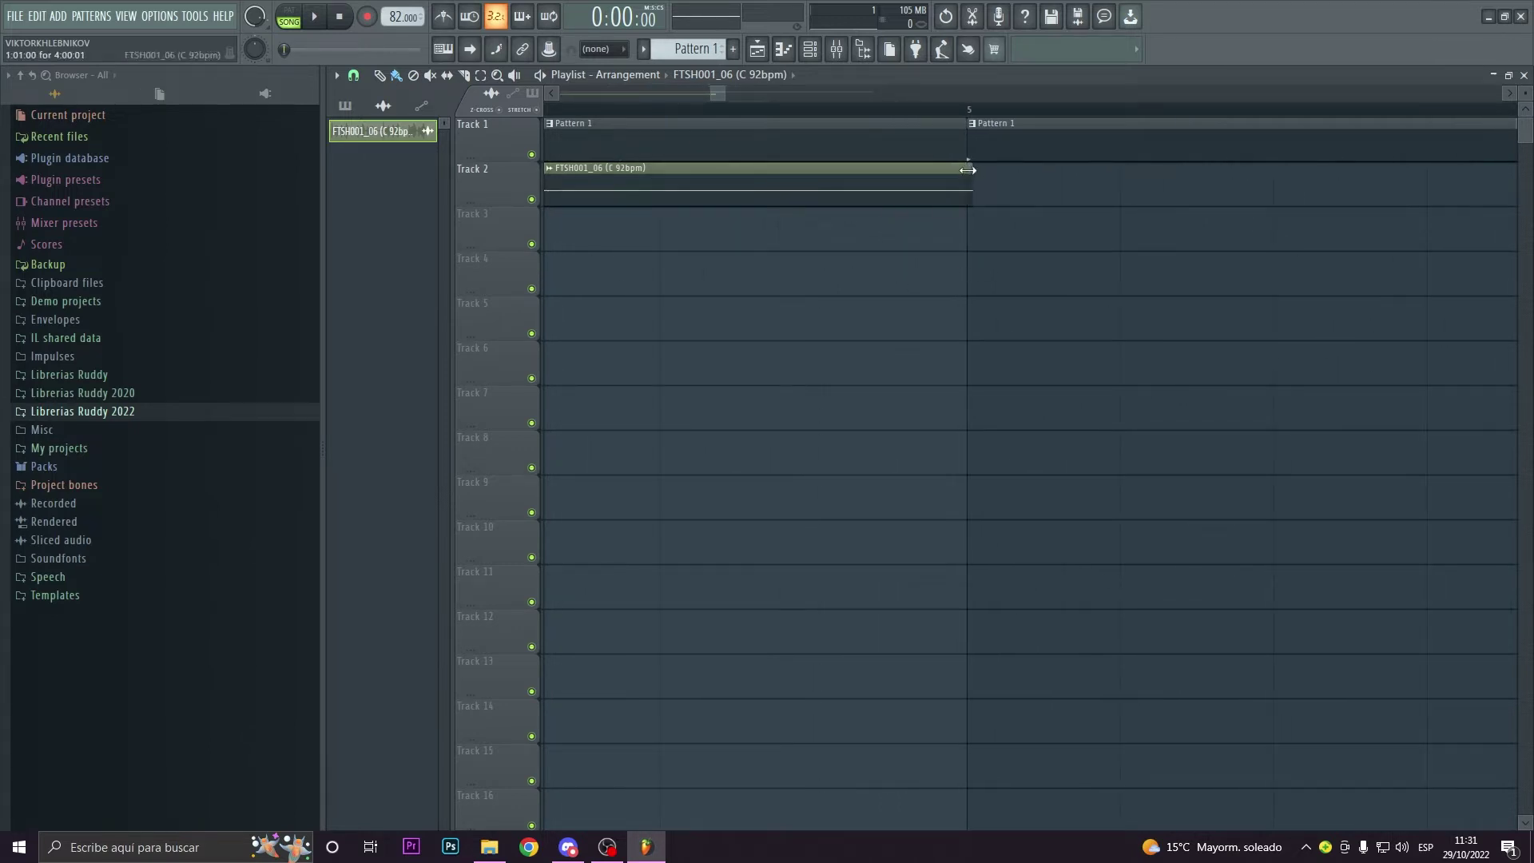
scroll(898, 289, "down", 2)
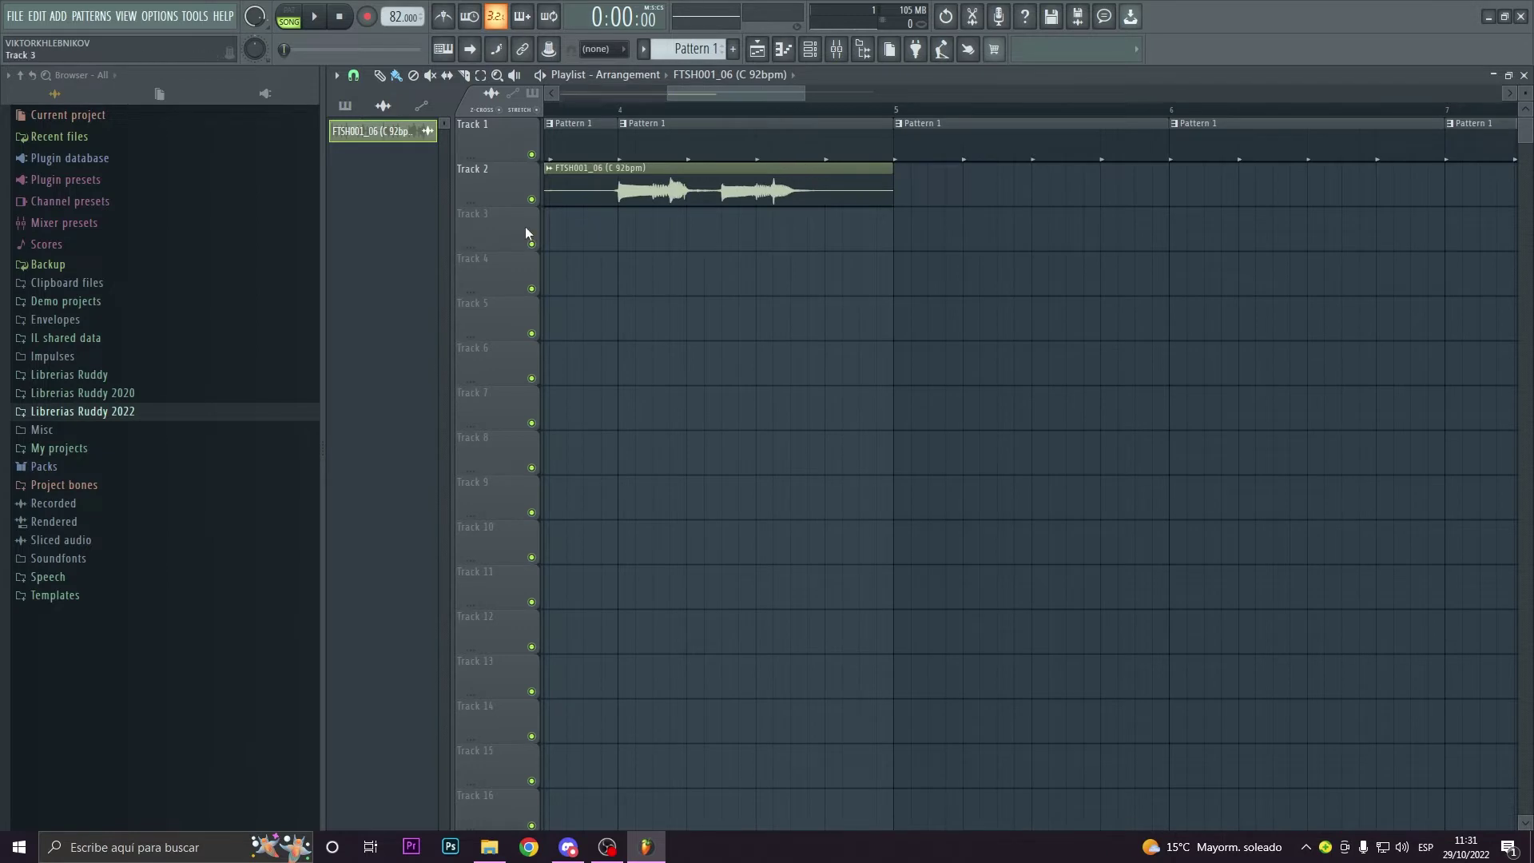
Enlarge the height of Track 2 and check the loop's waveform against the bar lines
left_click_drag(509, 203, 510, 300)
left_click_drag(755, 94, 518, 122)
scroll(846, 352, "down", 4)
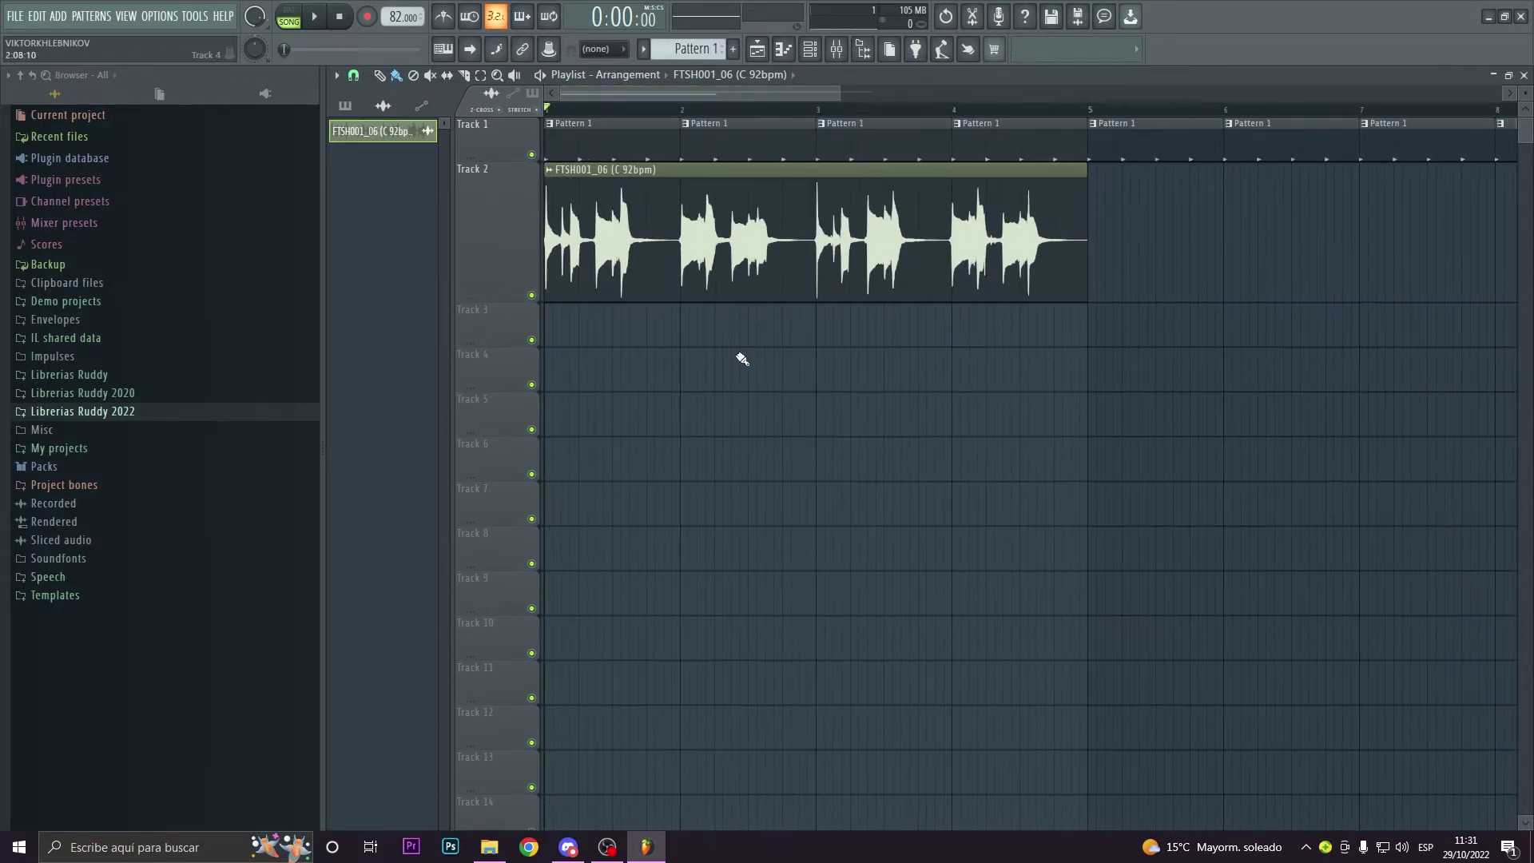
scroll(697, 362, "up", 1)
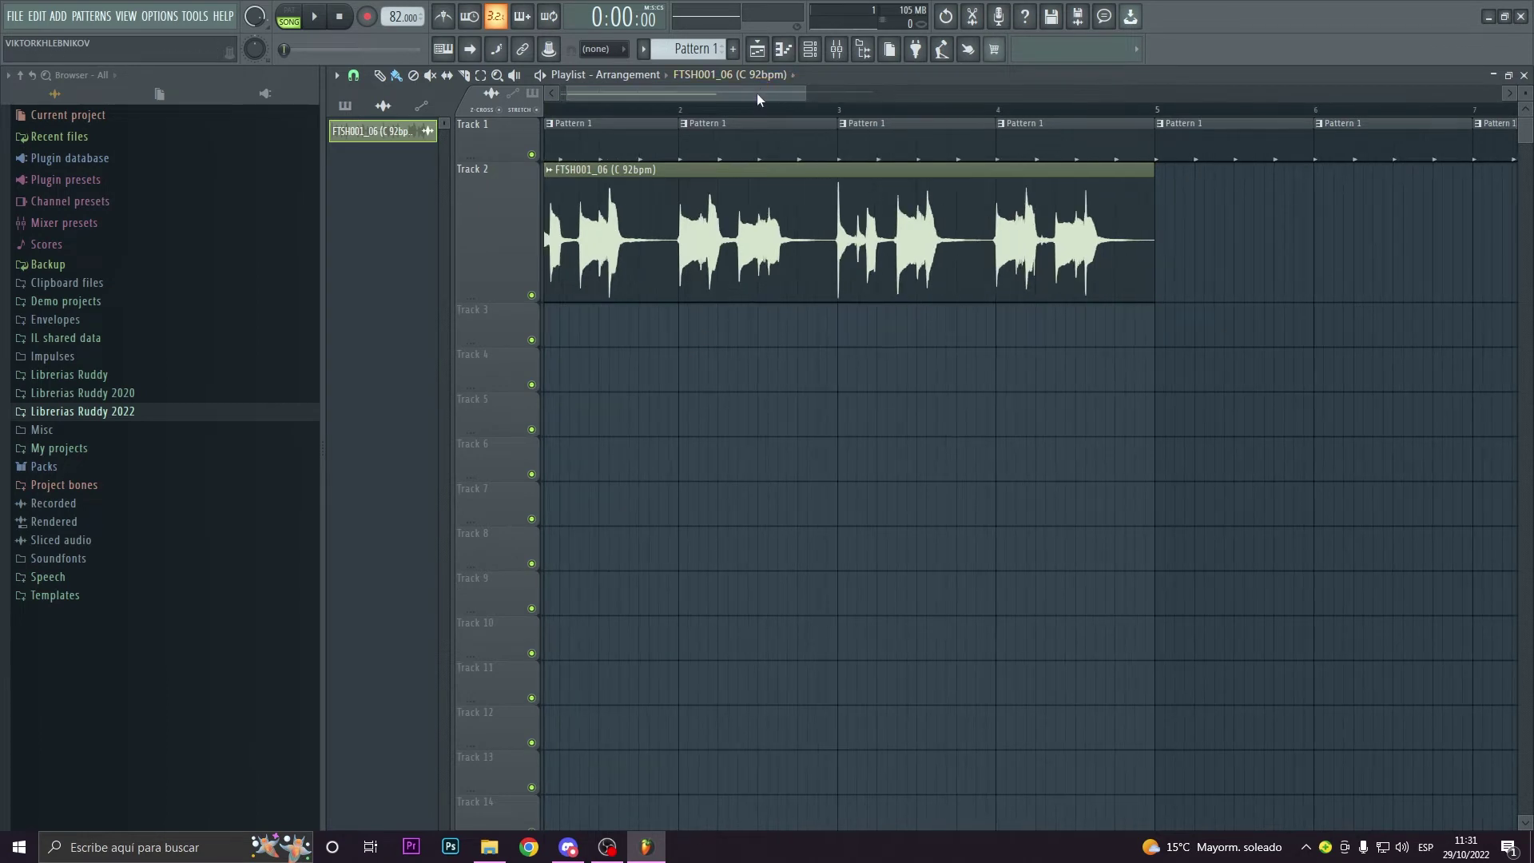
scroll(756, 92, "up", 1)
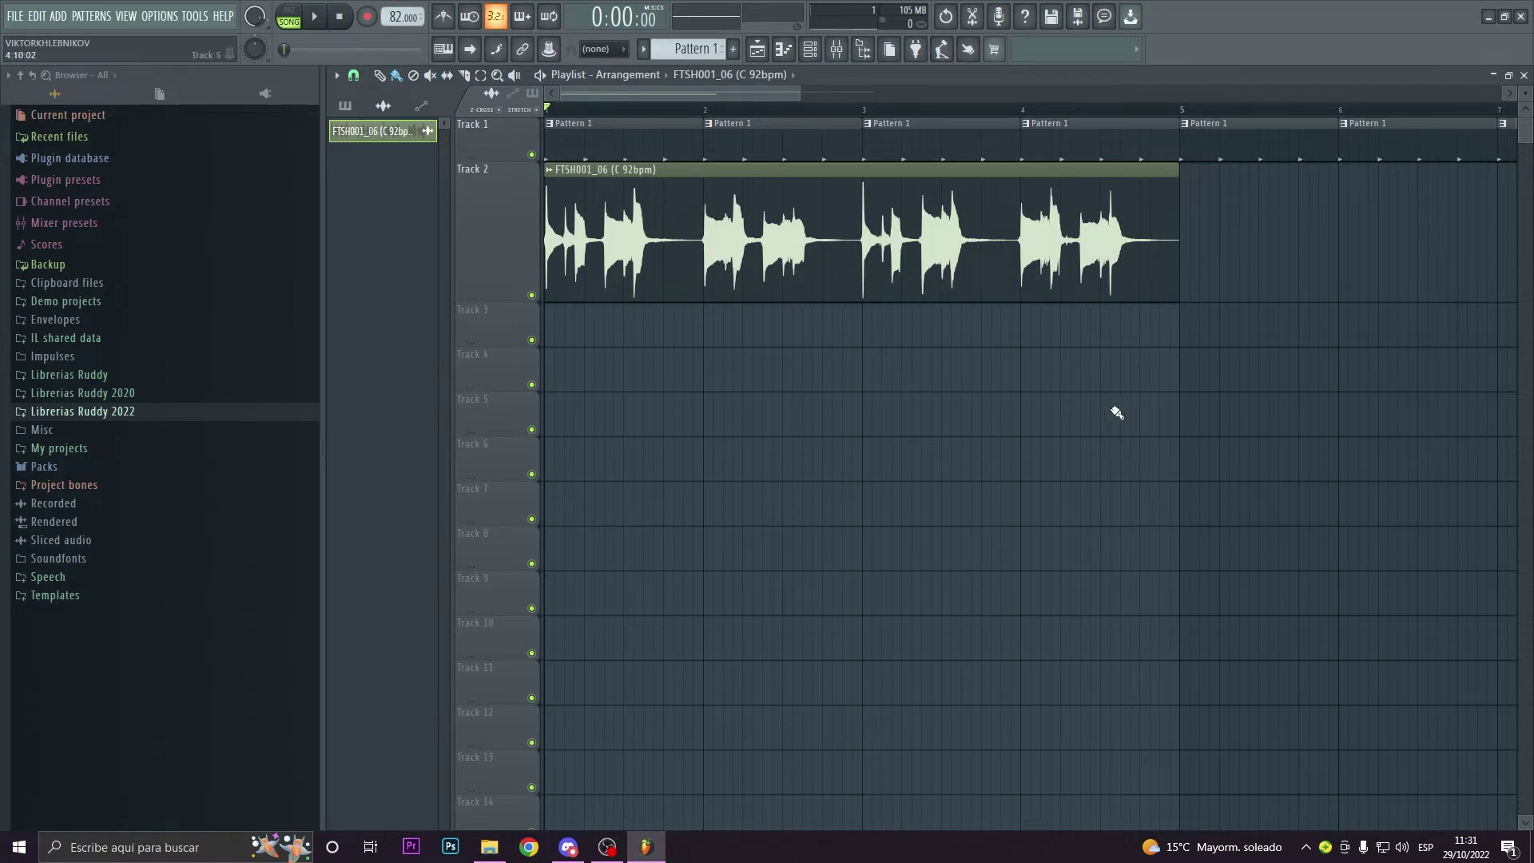
Delete the Pattern 1 clips in bars 5 to 8 of Track 1
scroll(1063, 410, "down", 3)
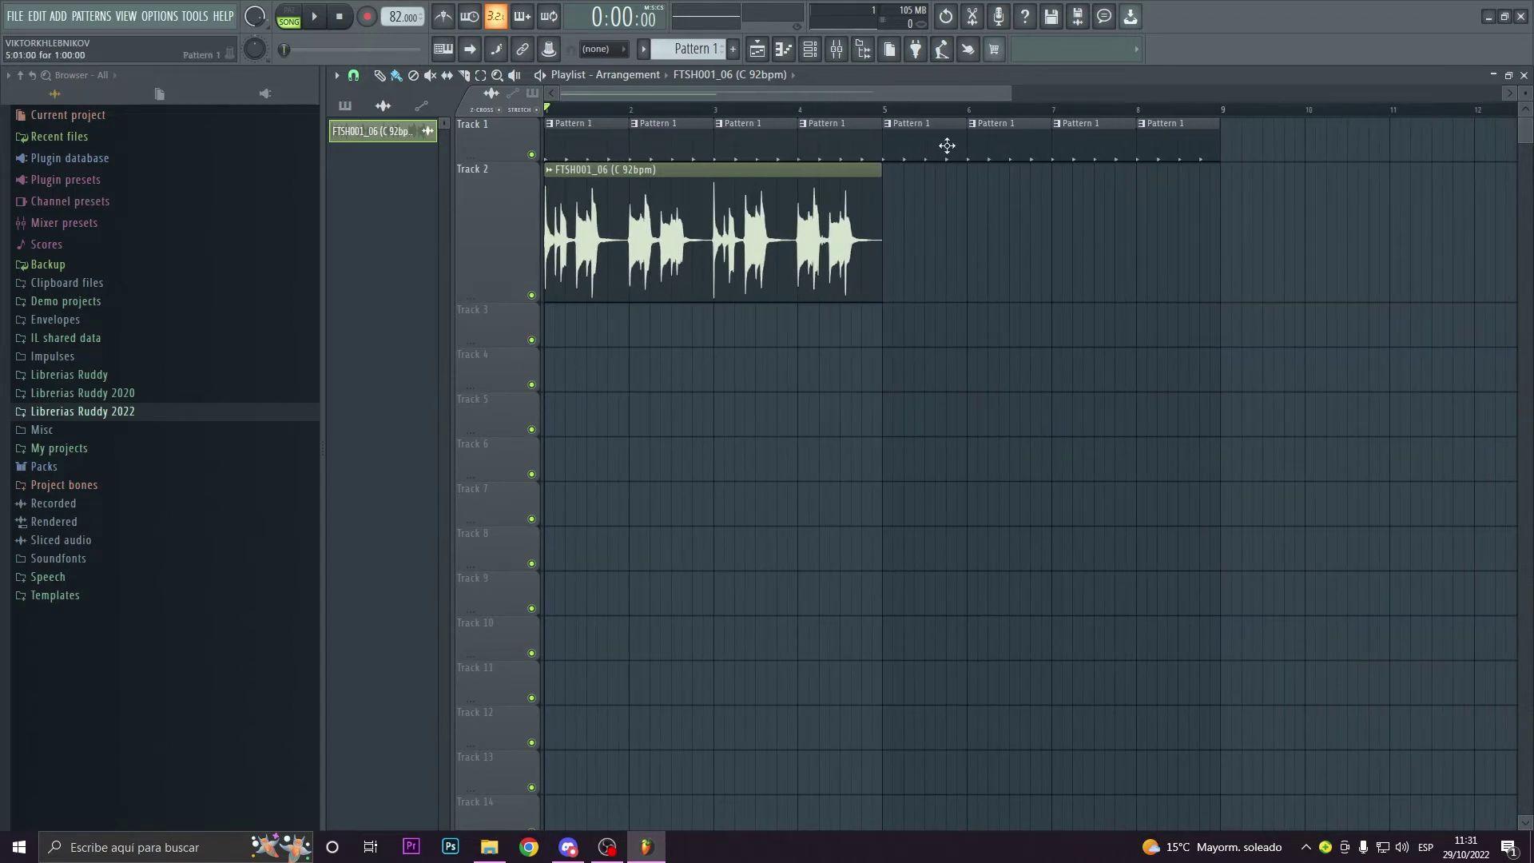
left_click_drag(947, 145, 1183, 137)
key("Delete")
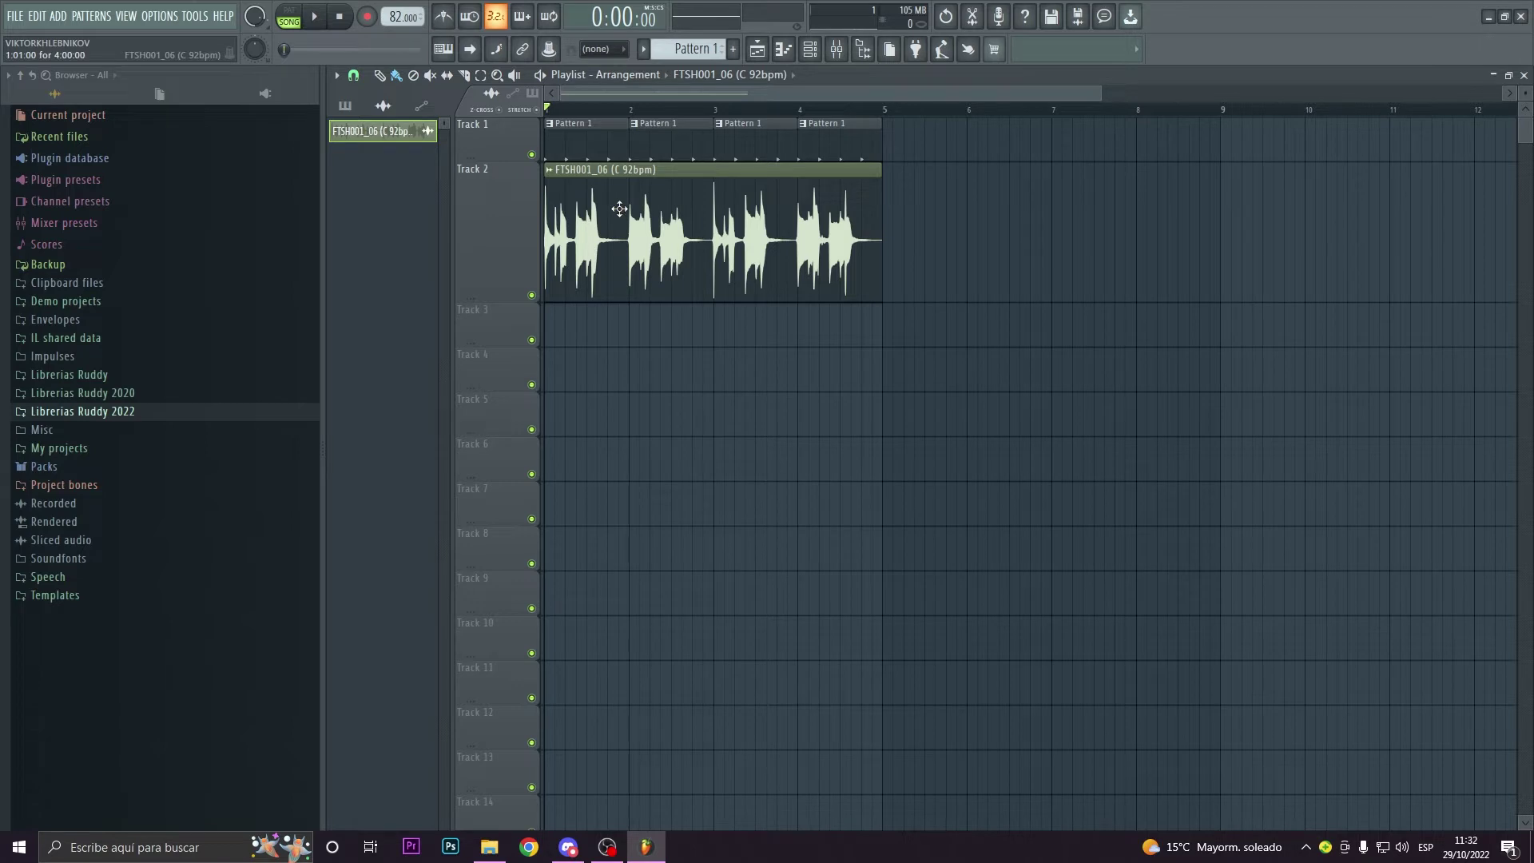
Play the four-bar arrangement and check the 808 Kick channel in the channel rack during playback
key("space")
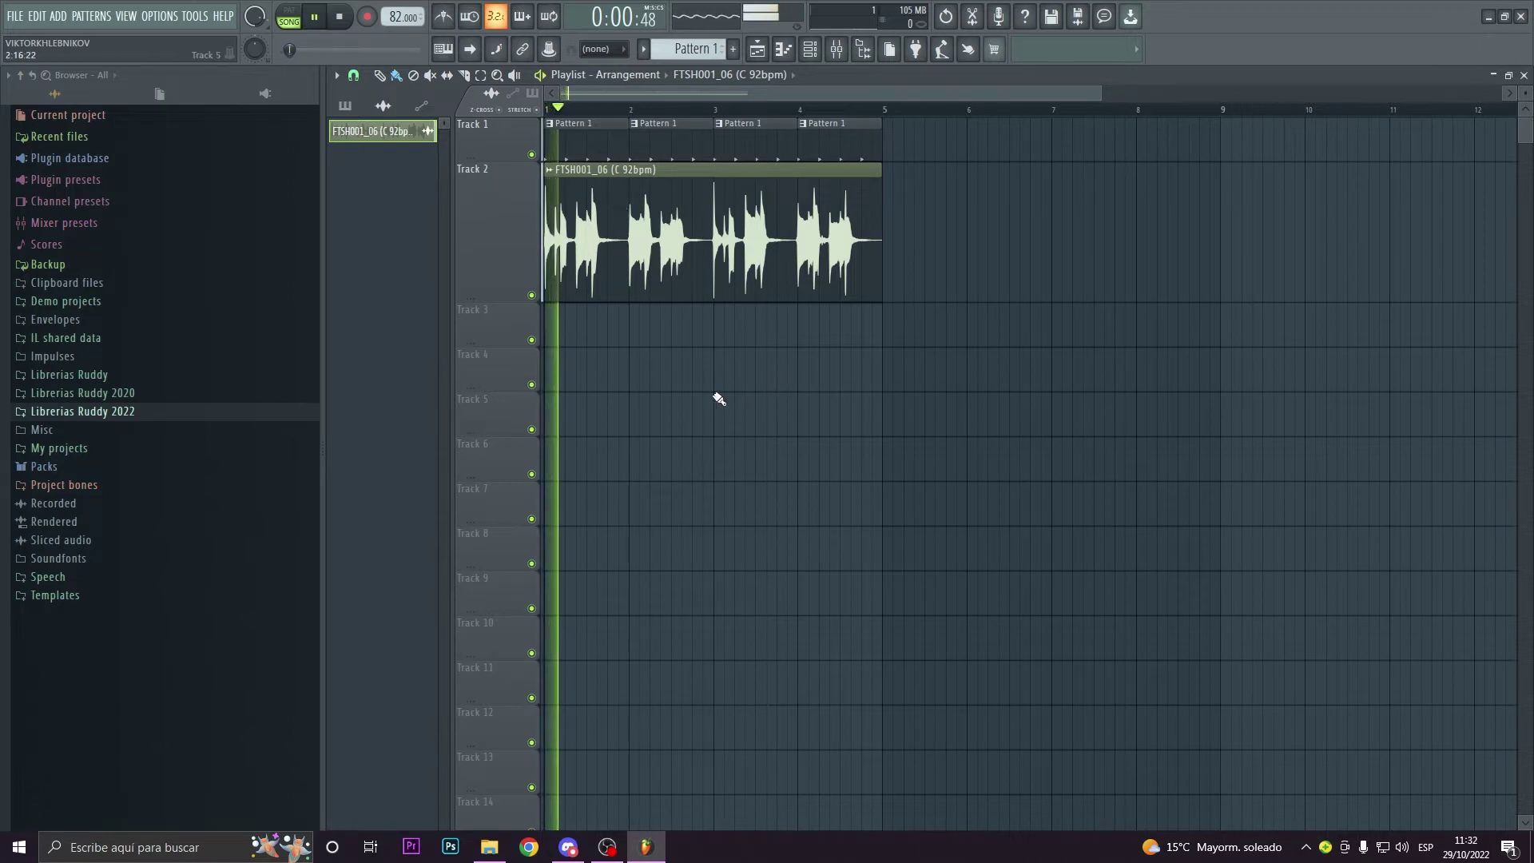
left_click(810, 54)
scroll(520, 204, "down", 1)
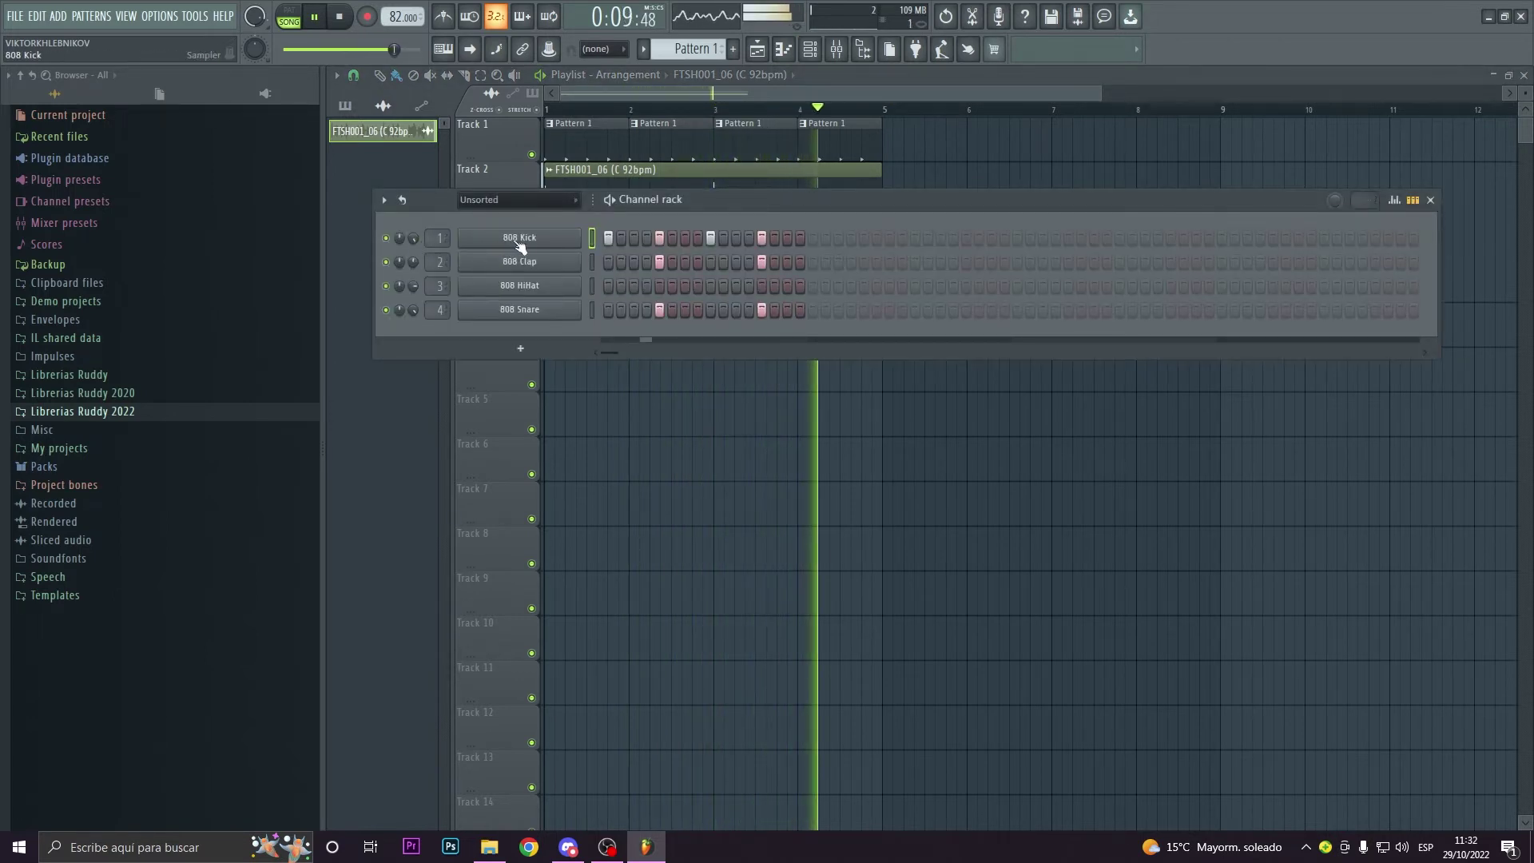
left_click(520, 240)
left_click(757, 49)
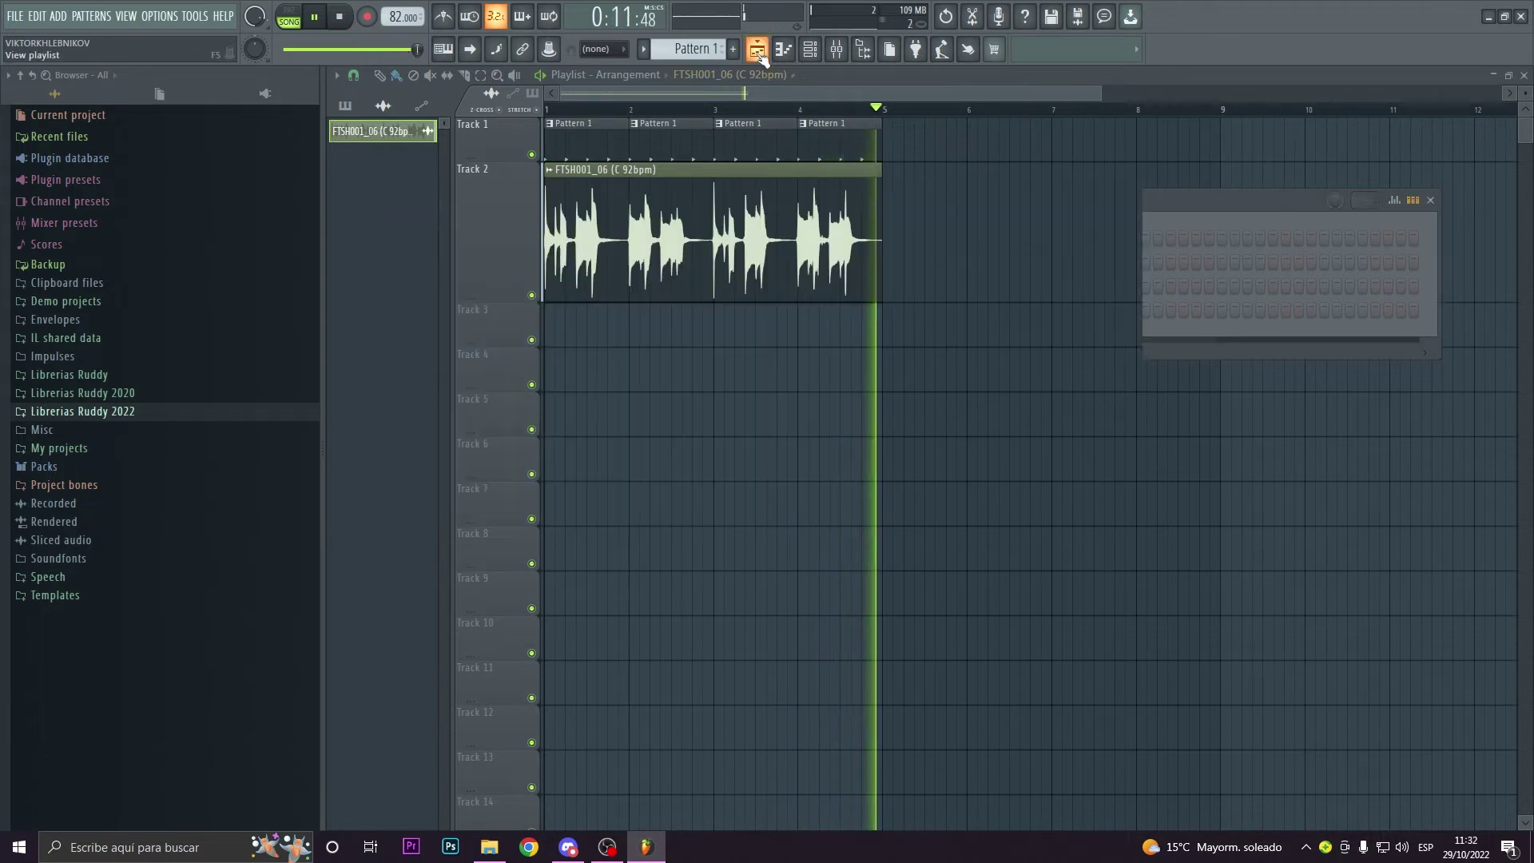
key("space")
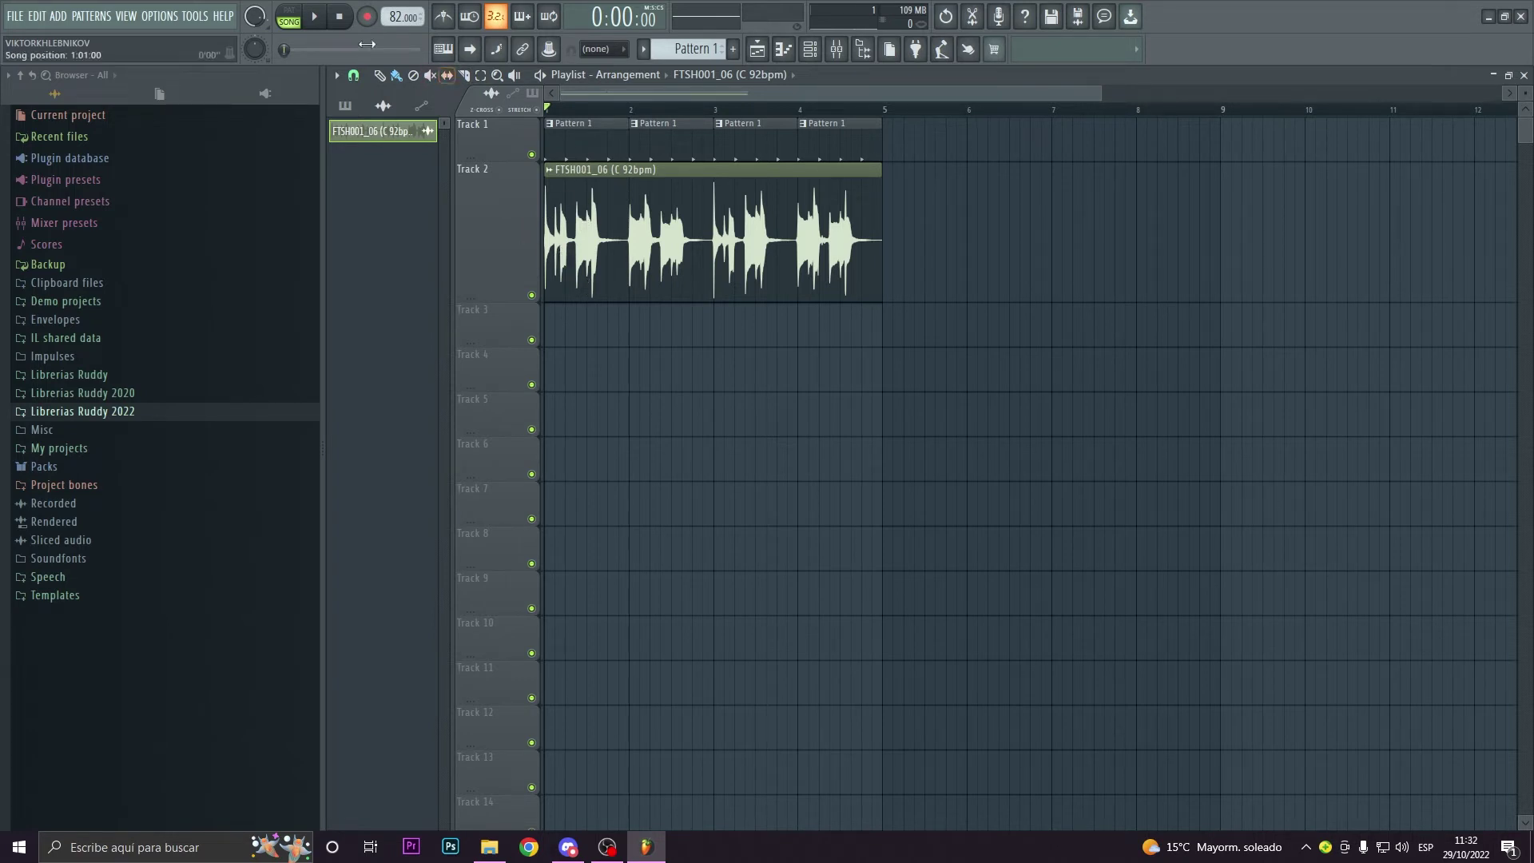
Set the project tempo to 100 BPM and play the stretched loop with the drums
left_click(404, 17)
mouse_move(403, 17)
left_mouse_down()
mouse_move(404, 5)
mouse_move(404, 44)
mouse_move(403, 5)
left_mouse_up()
key("space")
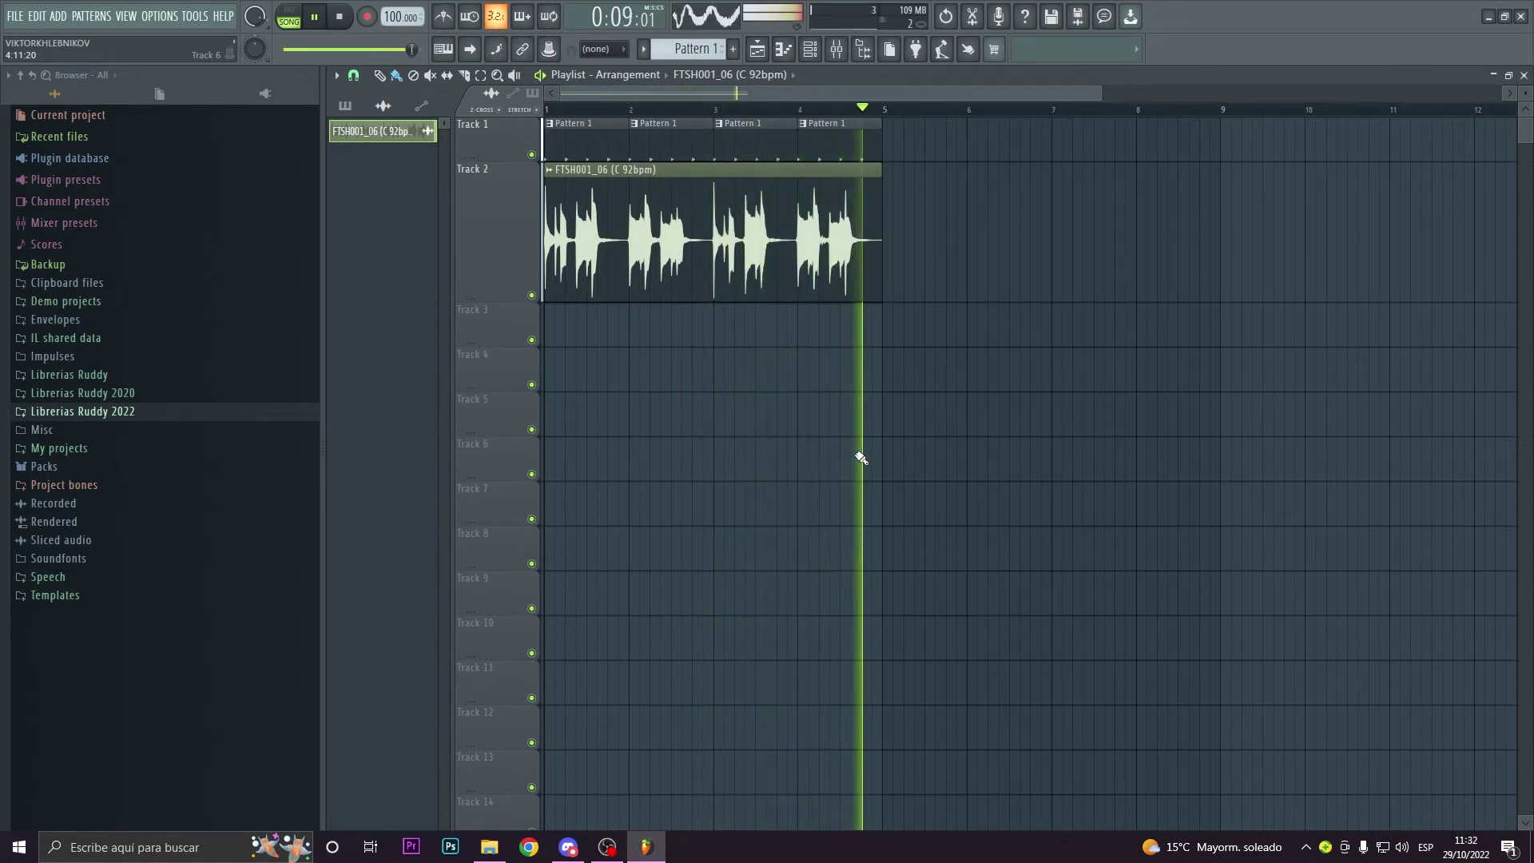
Stop playback and open the channel settings of the Track 2 audio clip, placing the window clear of the clips
key("space")
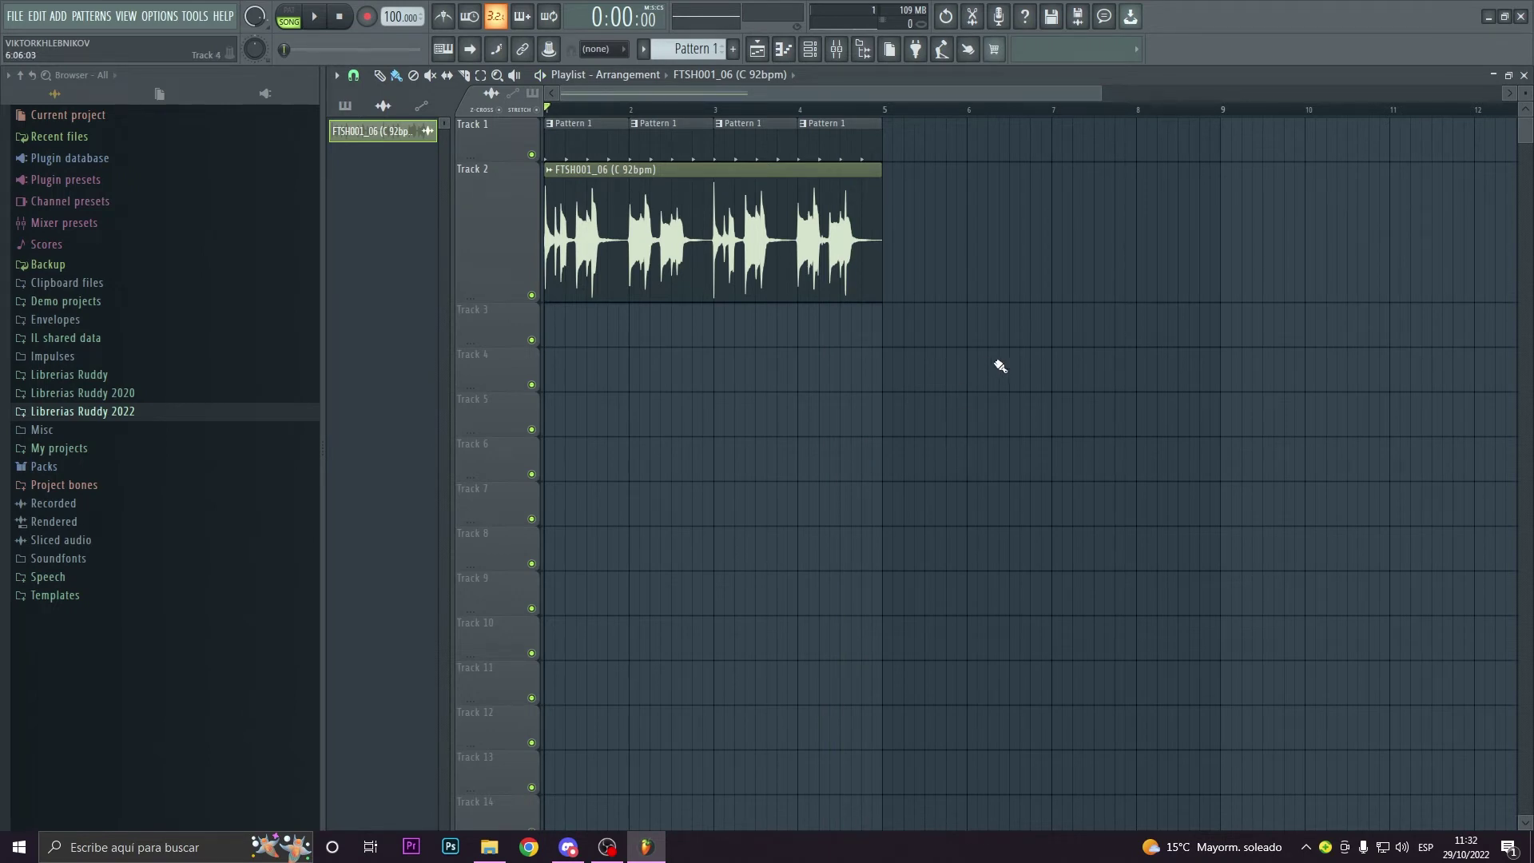
double_click(691, 215)
left_click_drag(703, 255, 1205, 167)
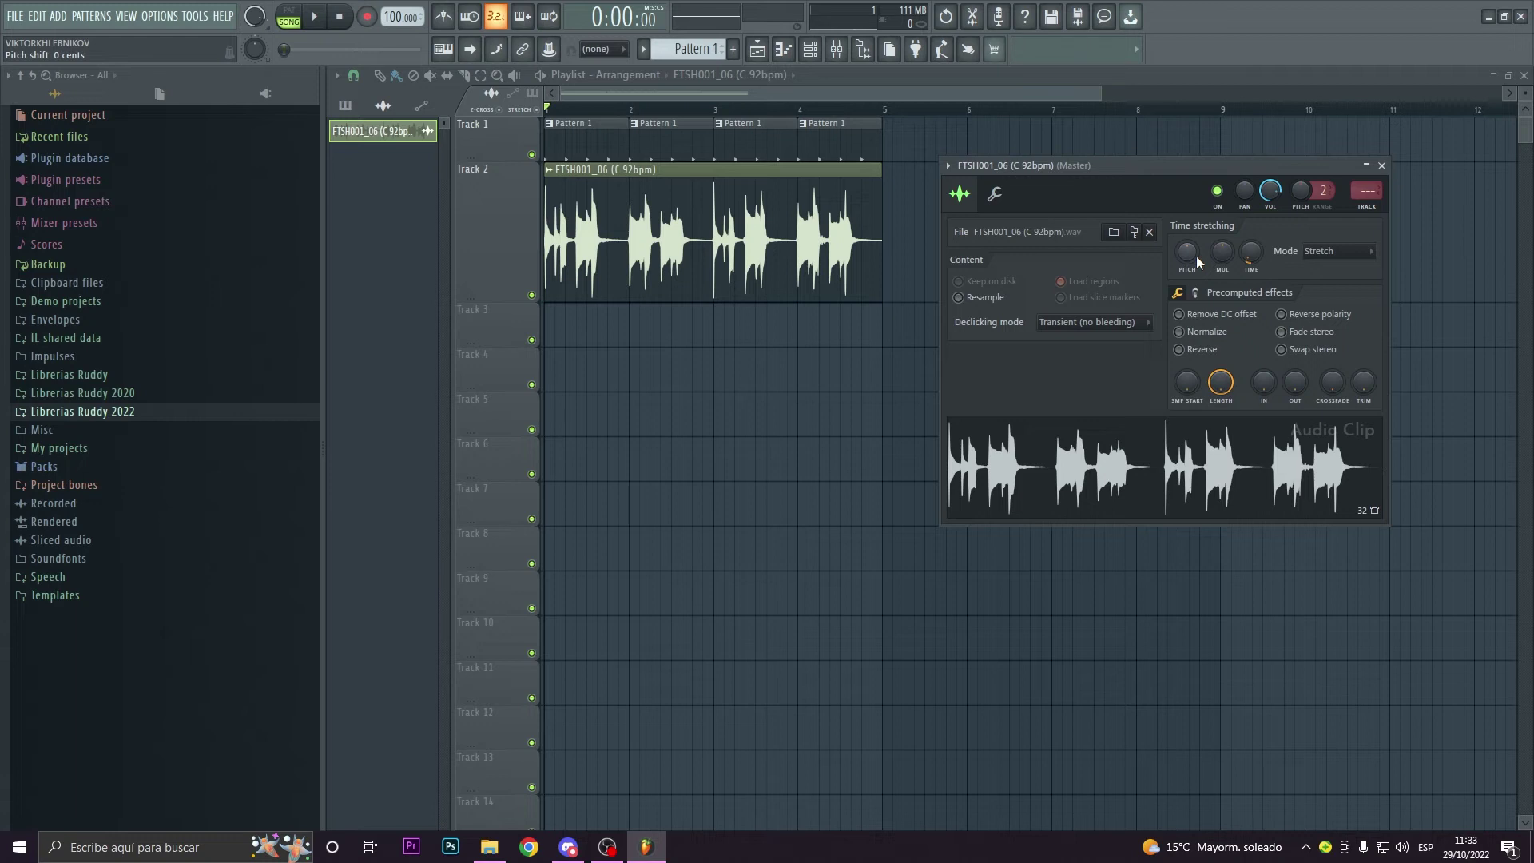
Try shifting the loop's pitch up by 100 cents and down again in its time stretching settings, and reset it
left_click_drag(1188, 251, 1188, 236)
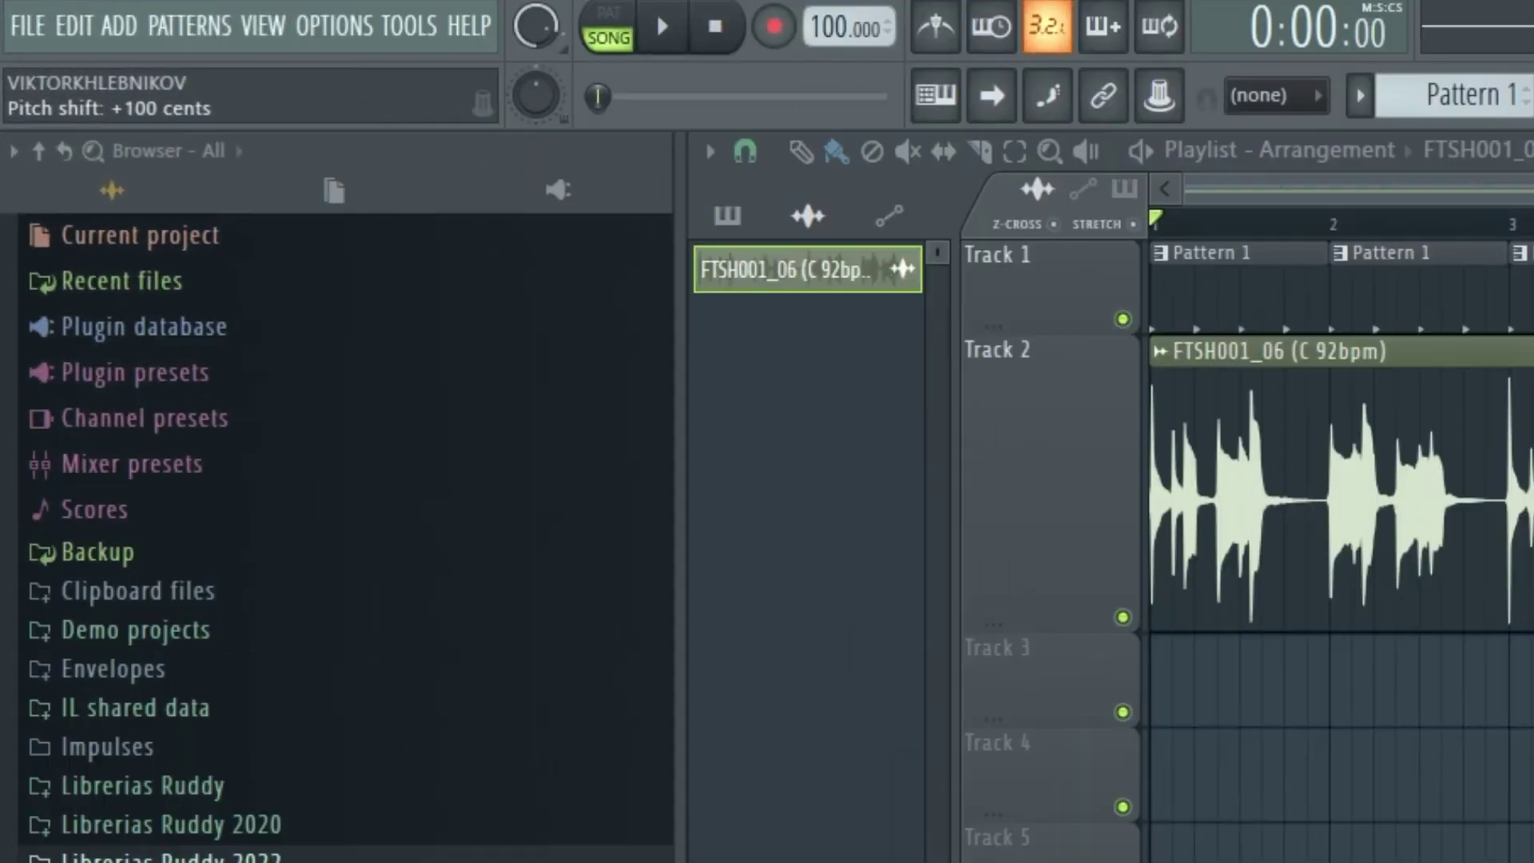
left_click_drag(1187, 251, 1187, 266)
left_click_drag(1187, 265, 1187, 251)
Raise the loop's pitch shift to +100 cents and play the four bars with the drums
left_click_drag(1188, 251, 1187, 236)
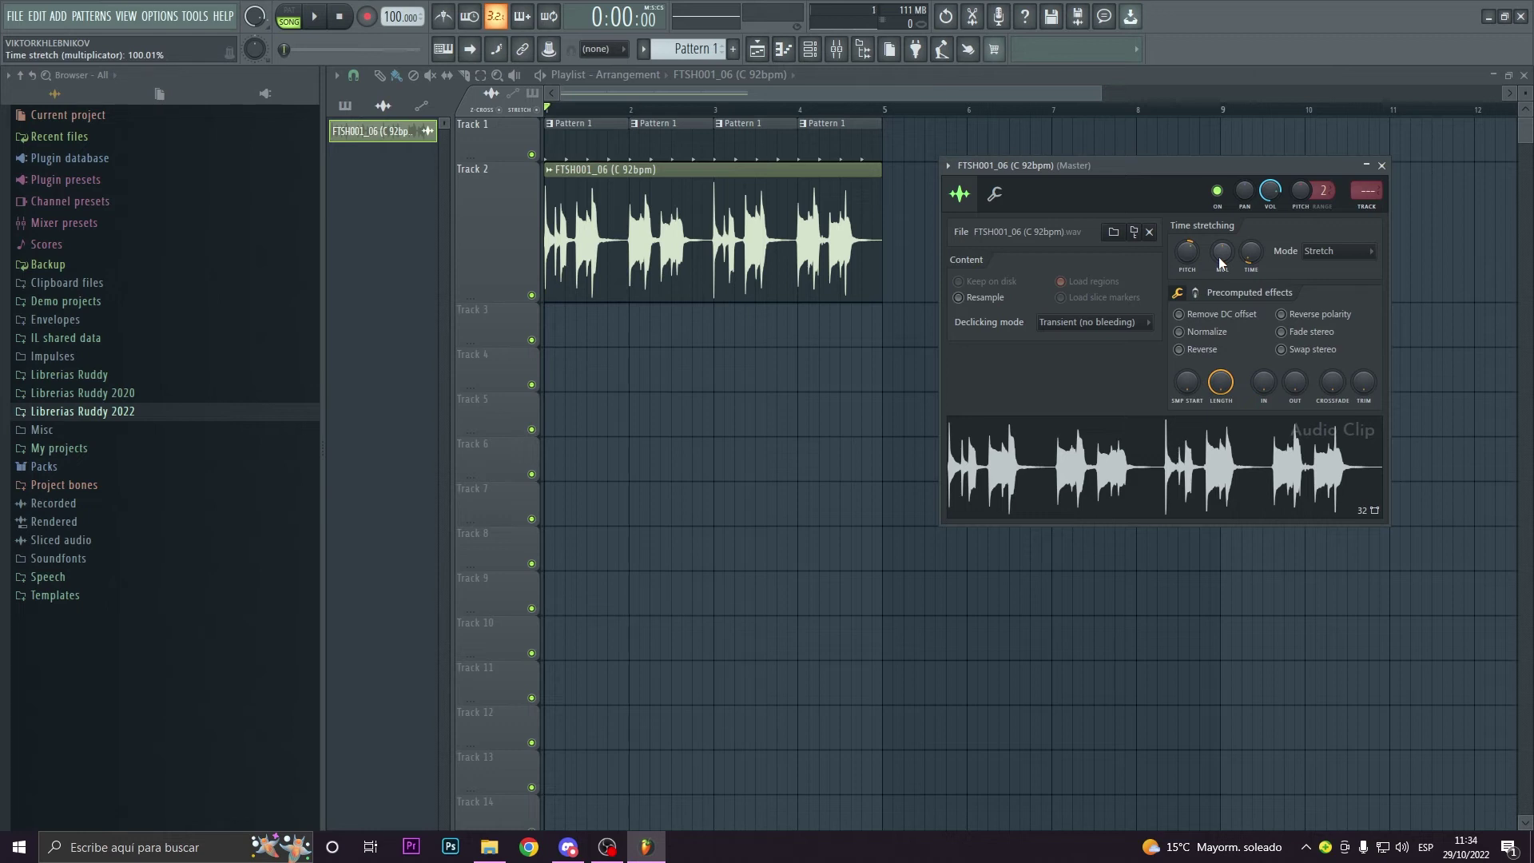
key("space")
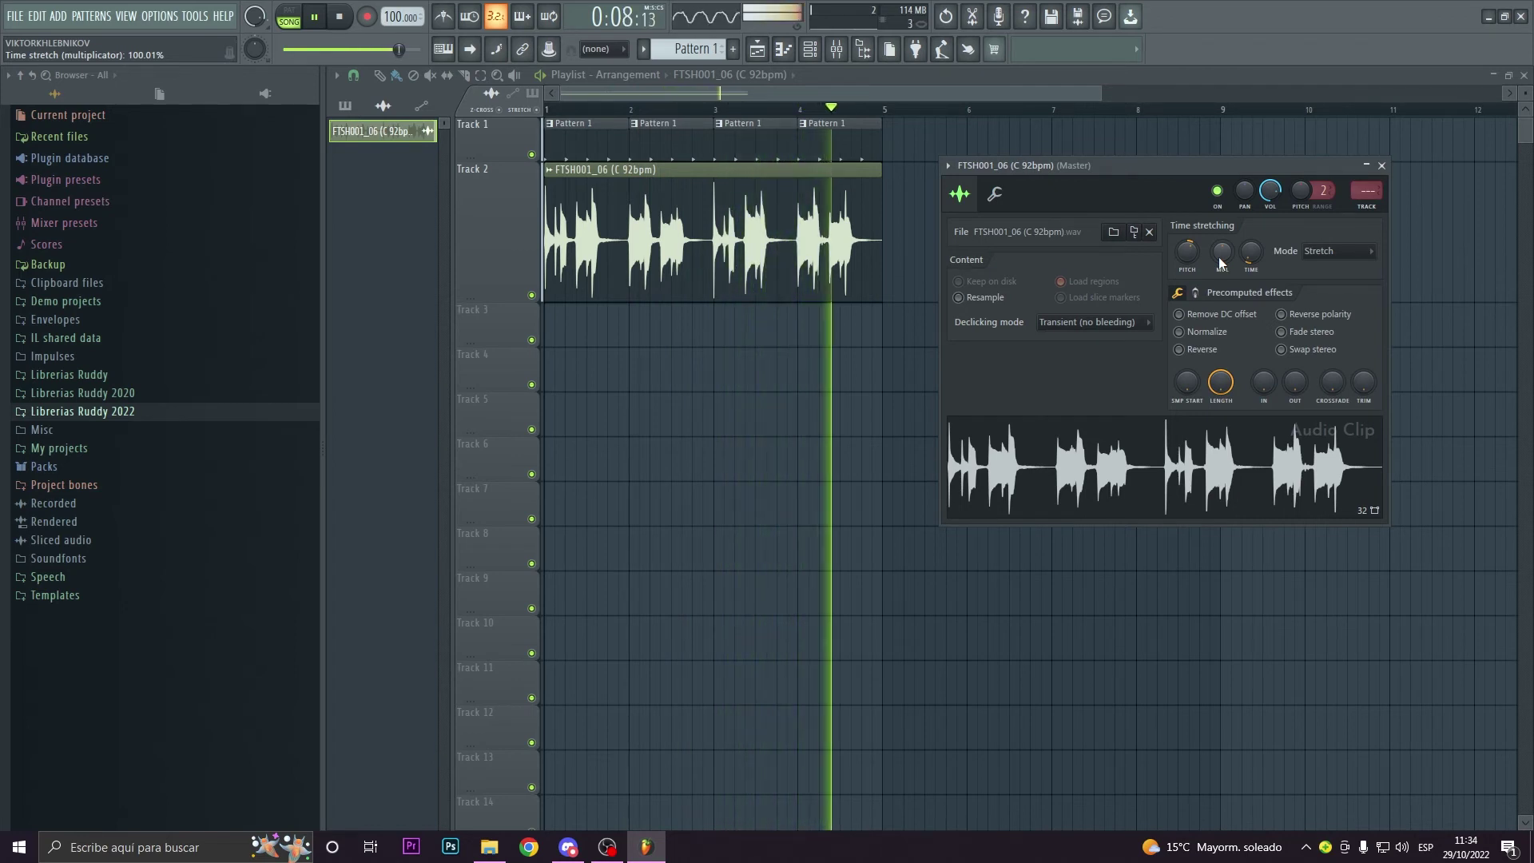
key("space")
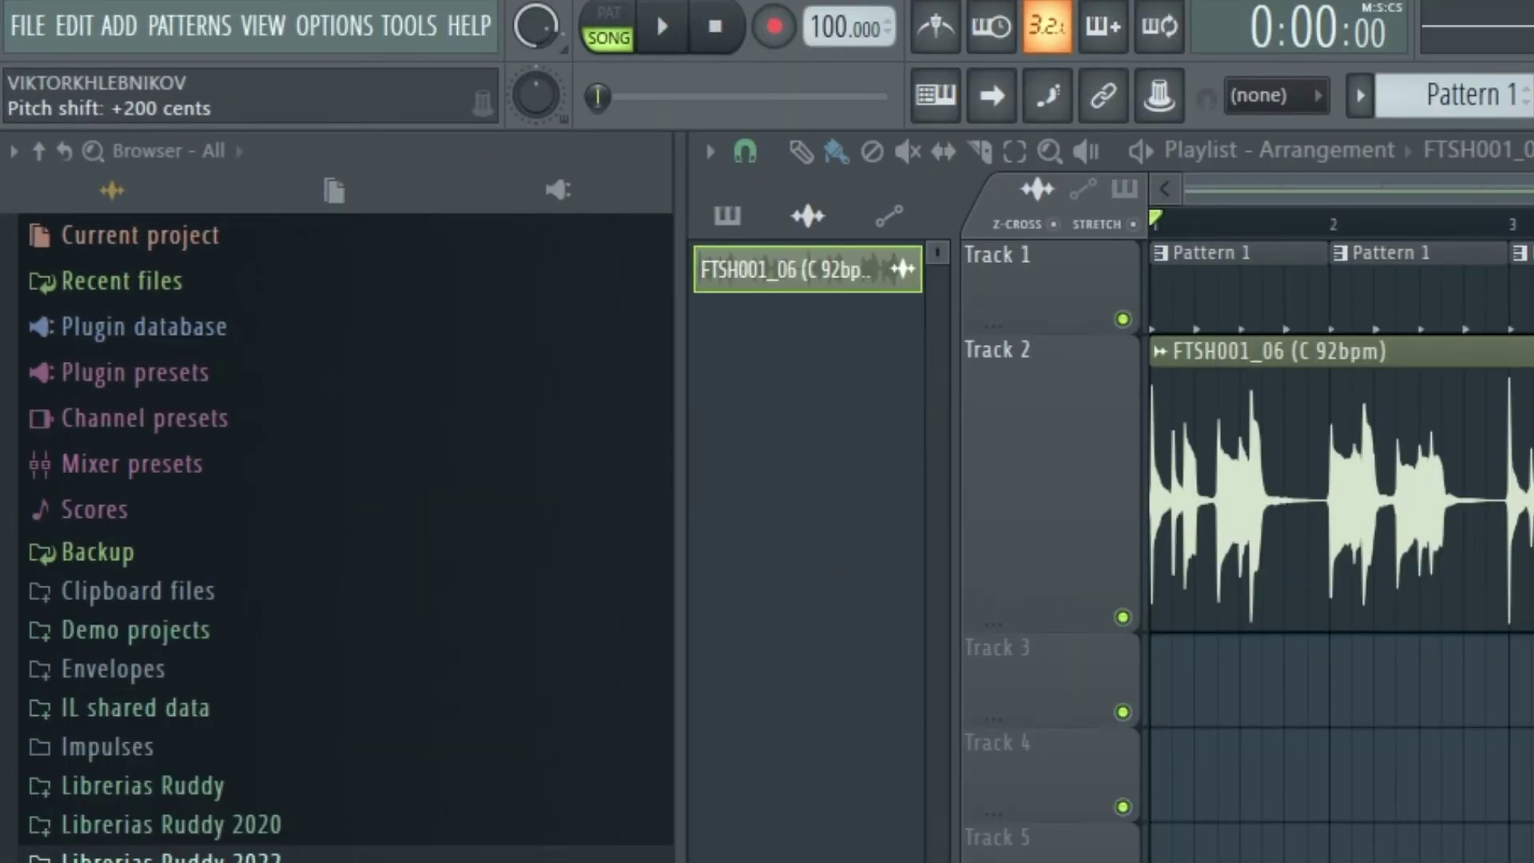
Set the loop's pitch shift to +200 cents and play the arrangement again to hear the higher pitch
left_click_drag(1187, 253, 1188, 248)
left_click_drag(1533, 495, 1533, 469)
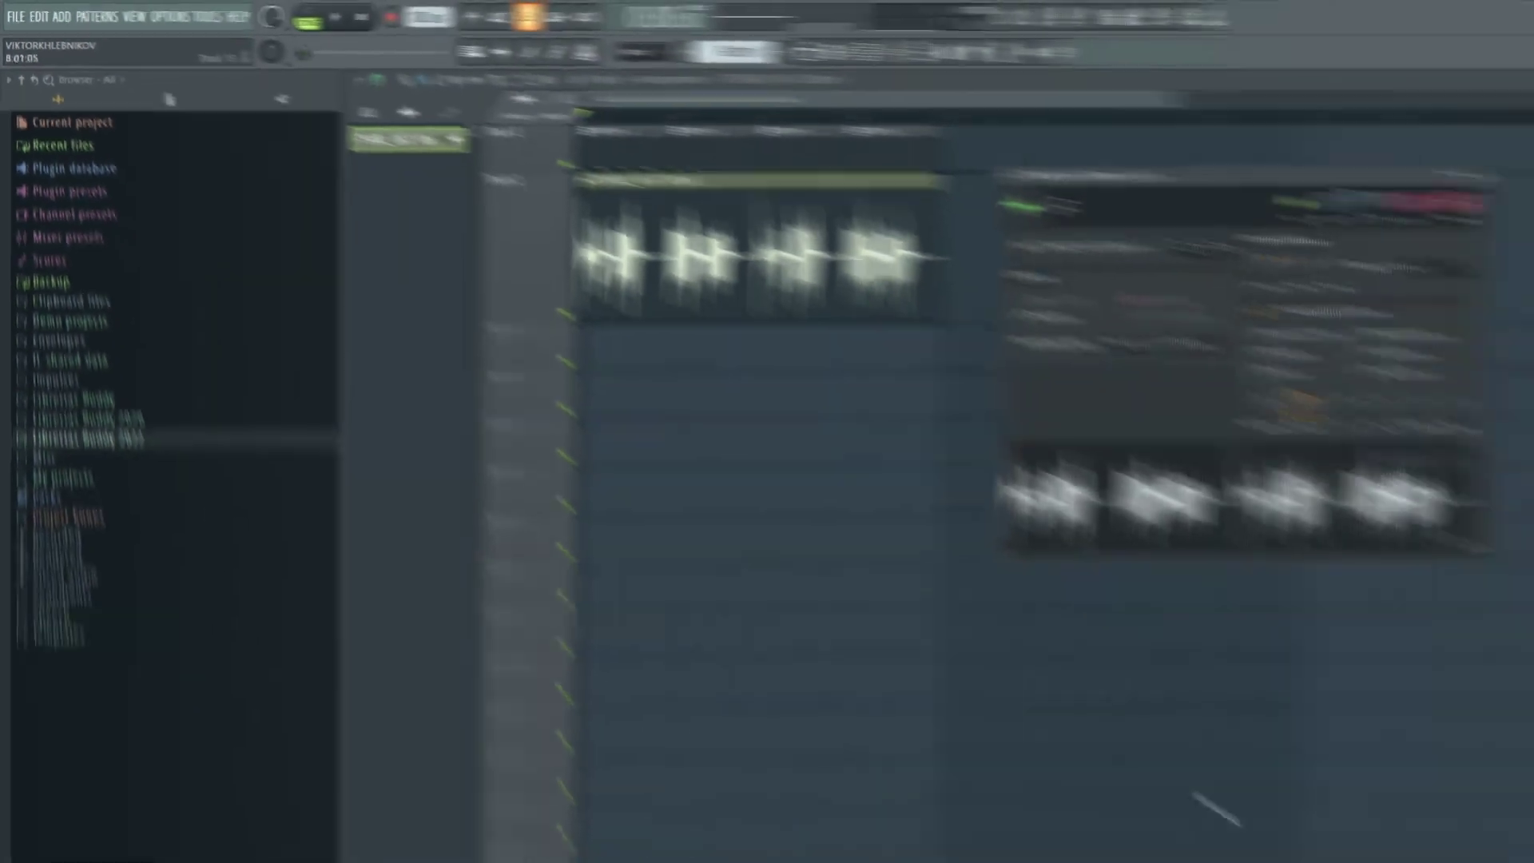
key("space")
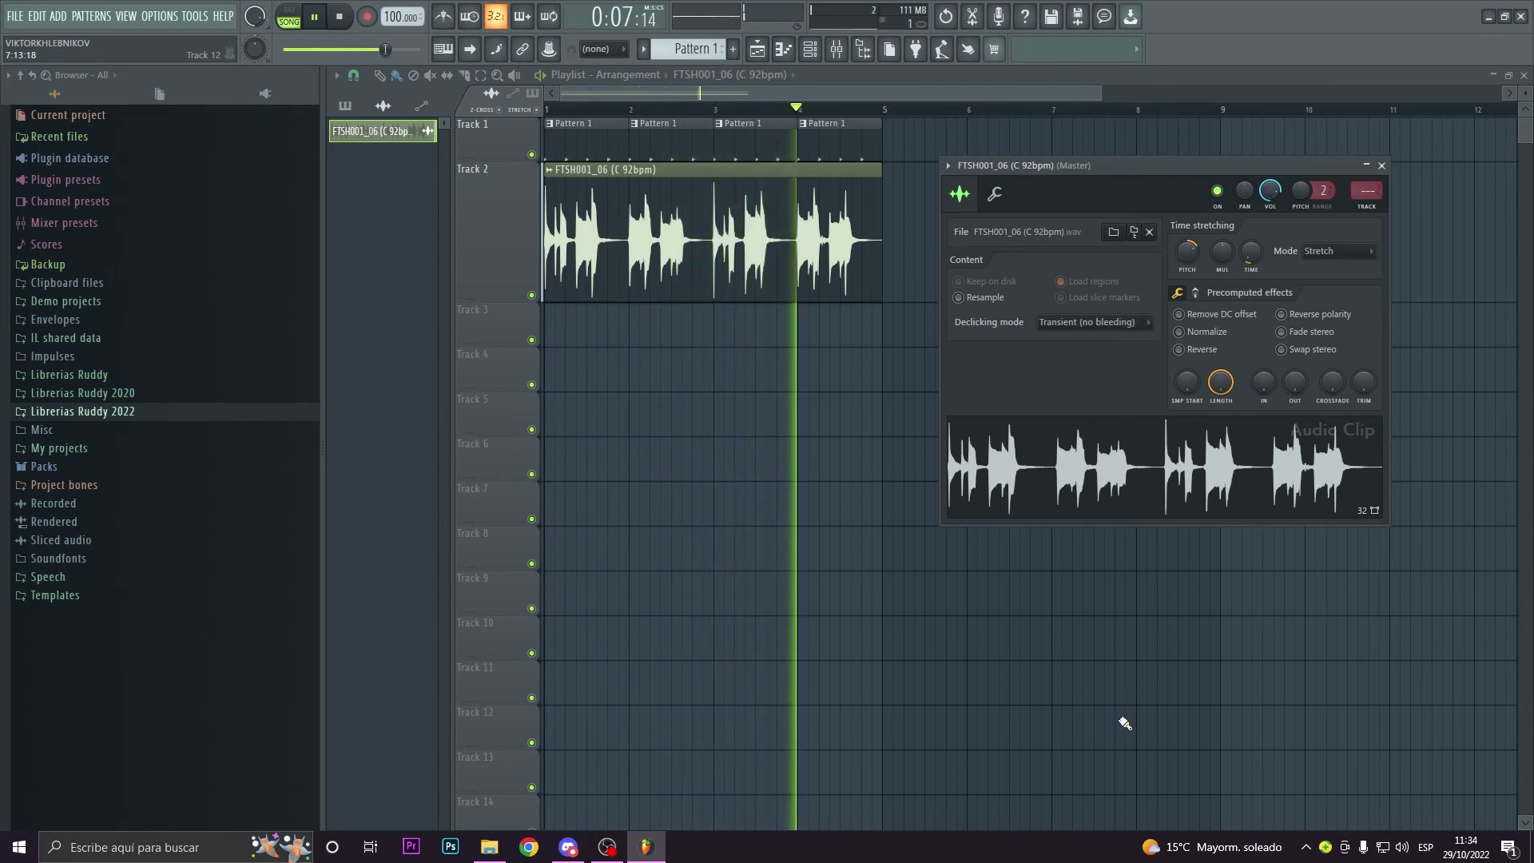
key("space")
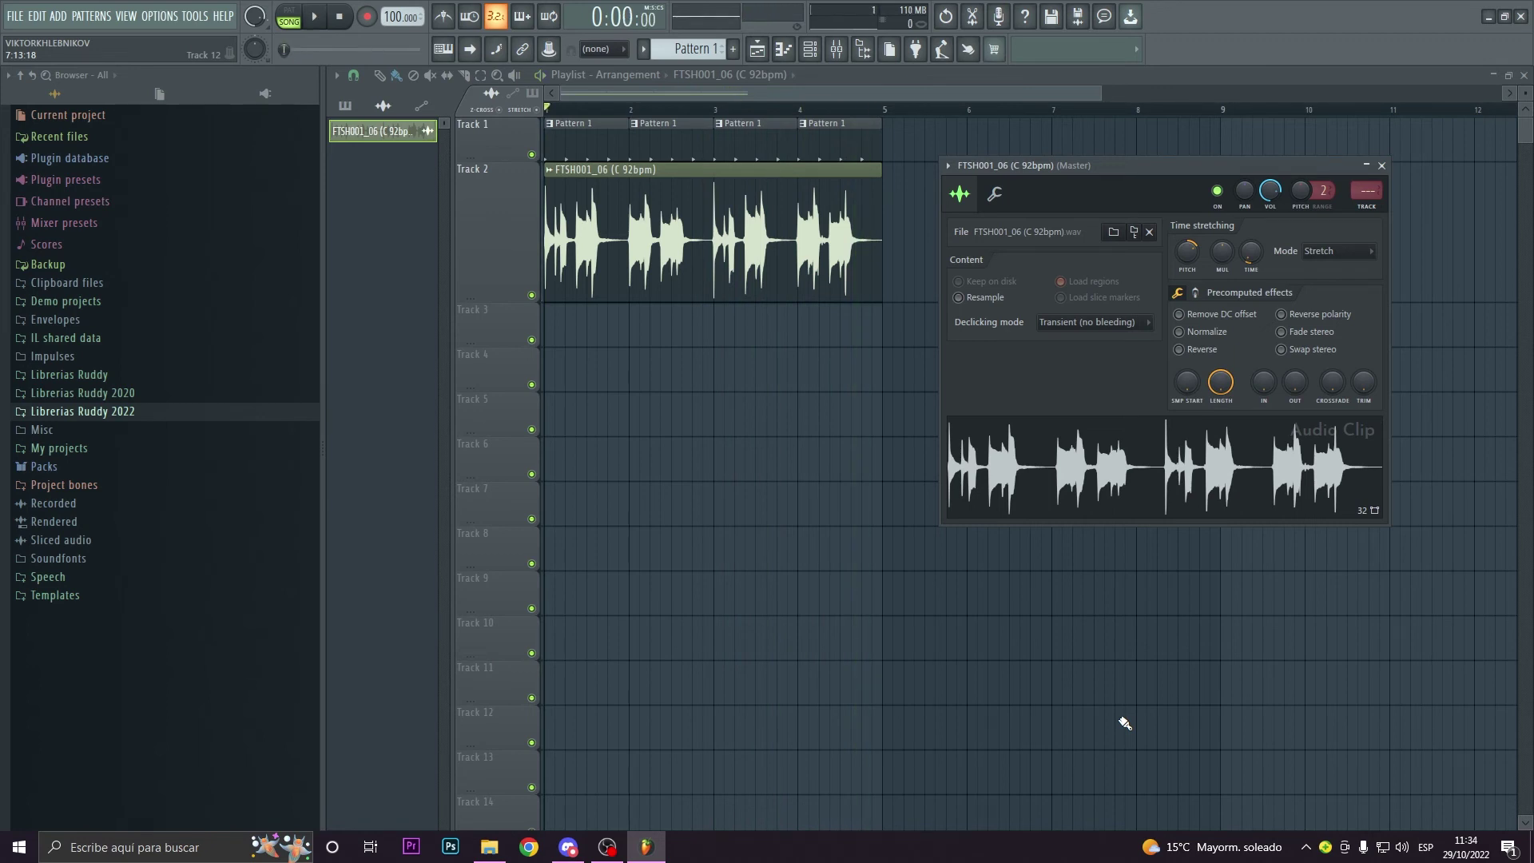